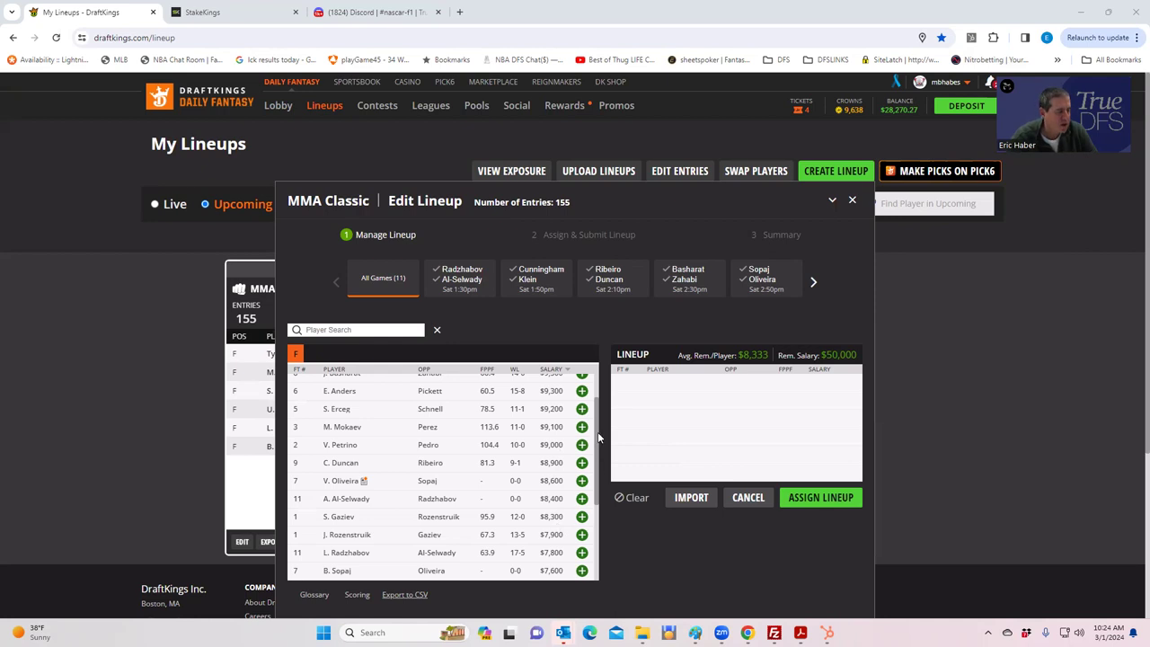
Return to the DraftKings lineup editor and sort the MMA Classic fighter pool by fight number in ascending order.
scroll(597, 430, up, 2)
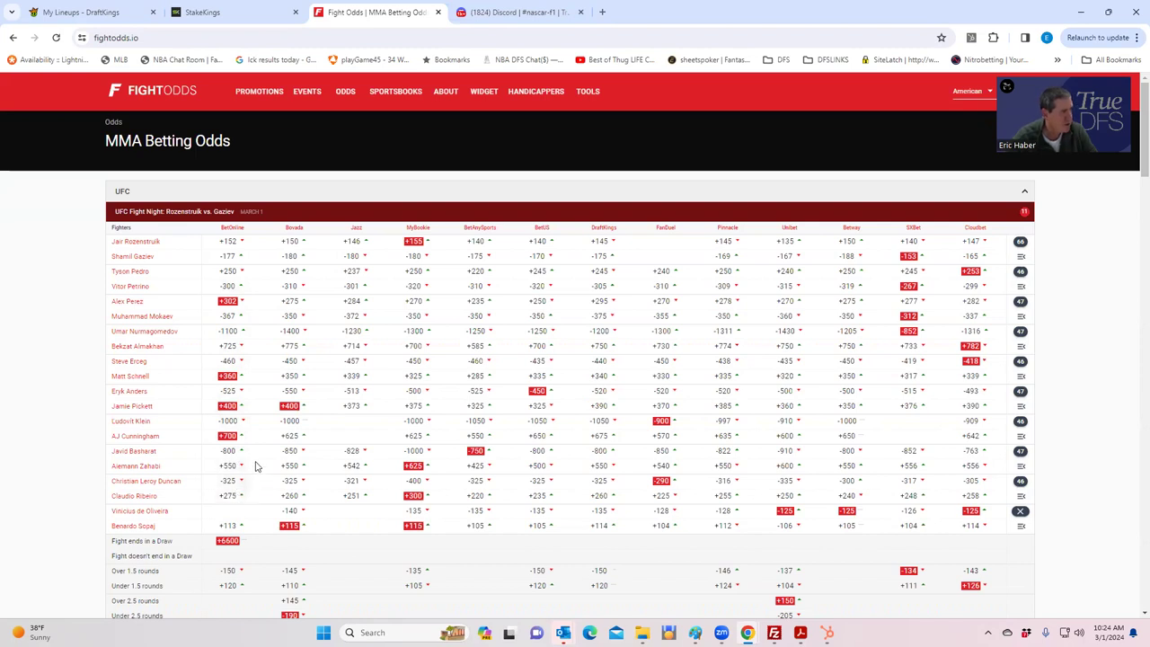
click(70, 13)
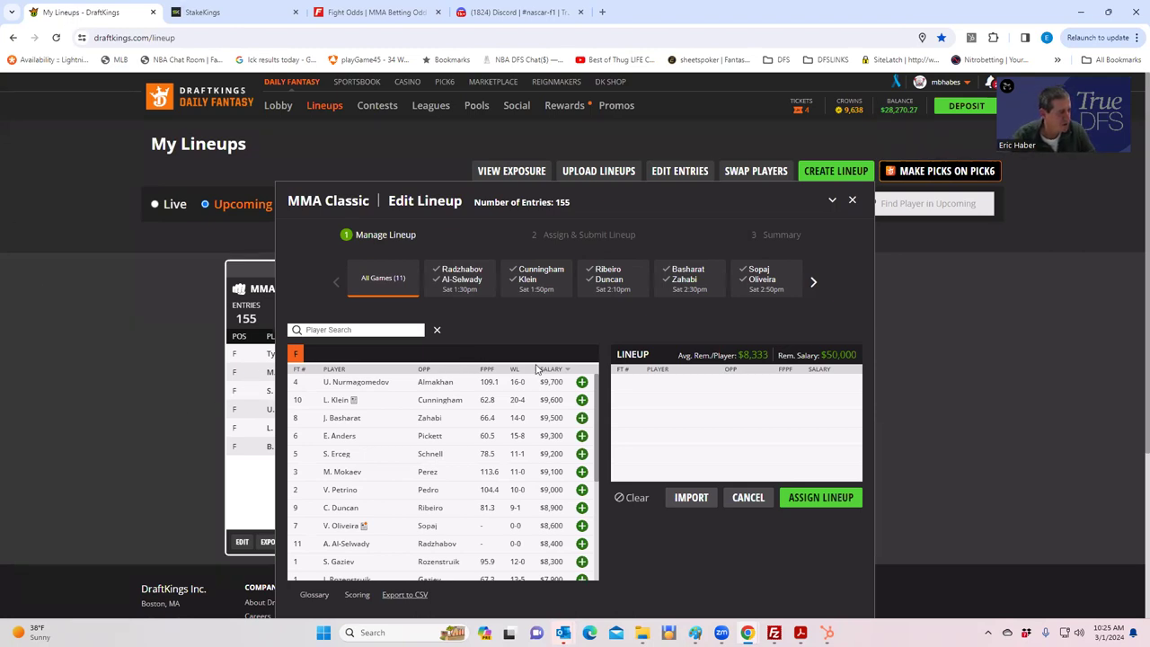
click(297, 369)
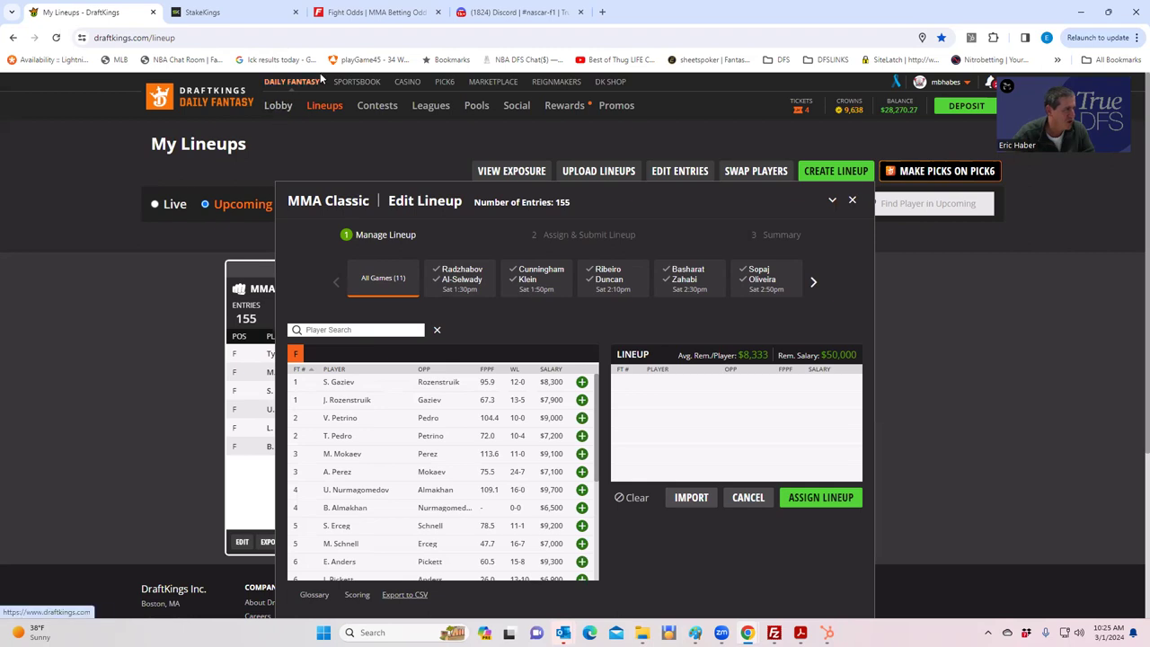
Switch to FightOdds, expand the Rozenstruik vs. Gaziev prop bets and examine the round, inside-distance and method-of-victory odds.
click(391, 13)
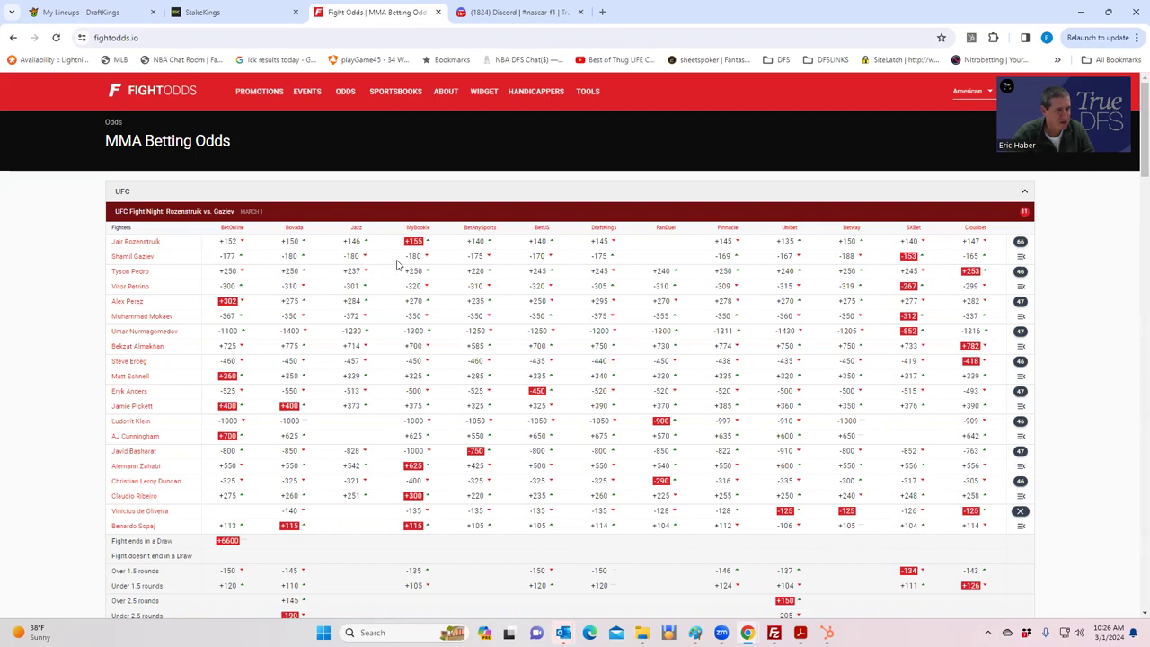
click(1021, 246)
scroll(298, 429, down, 2)
scroll(297, 430, down, 3)
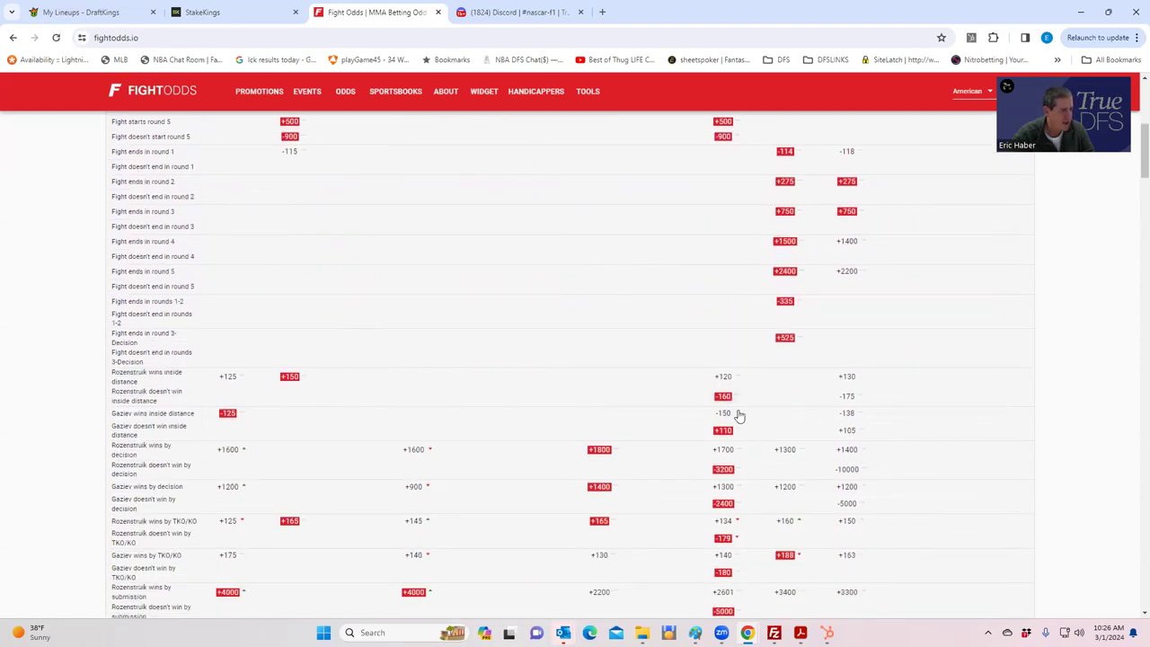
scroll(278, 413, up, 5)
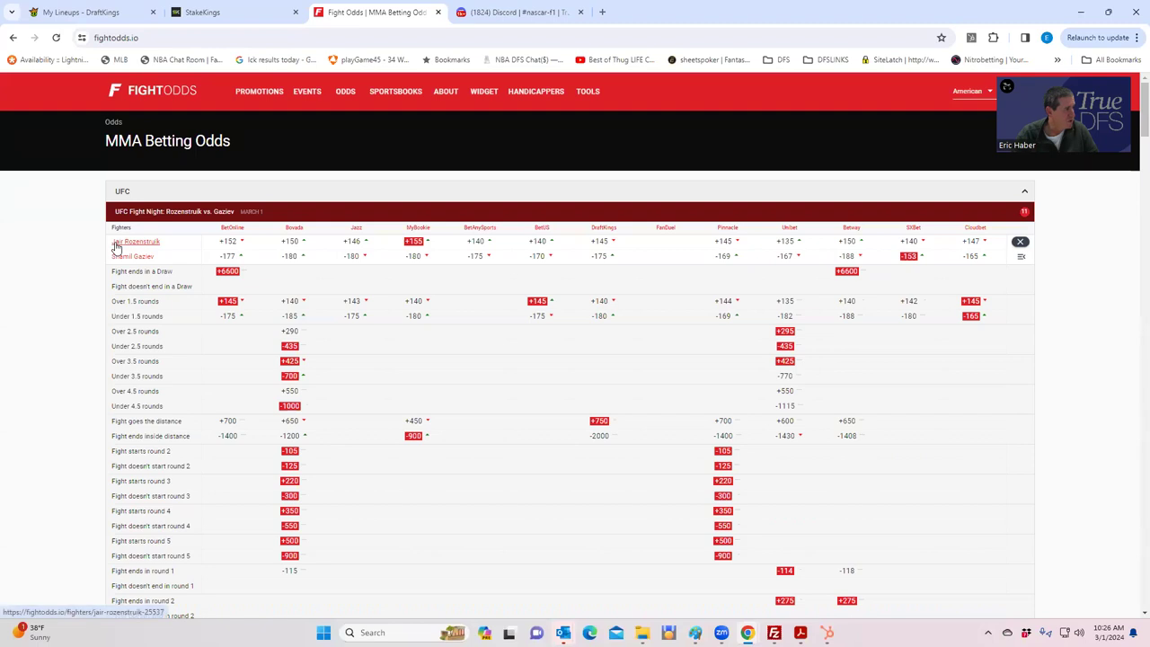
Open Jair Rozenstruik's fighter page and review the methods, rounds and odds in his fight history.
click(150, 243)
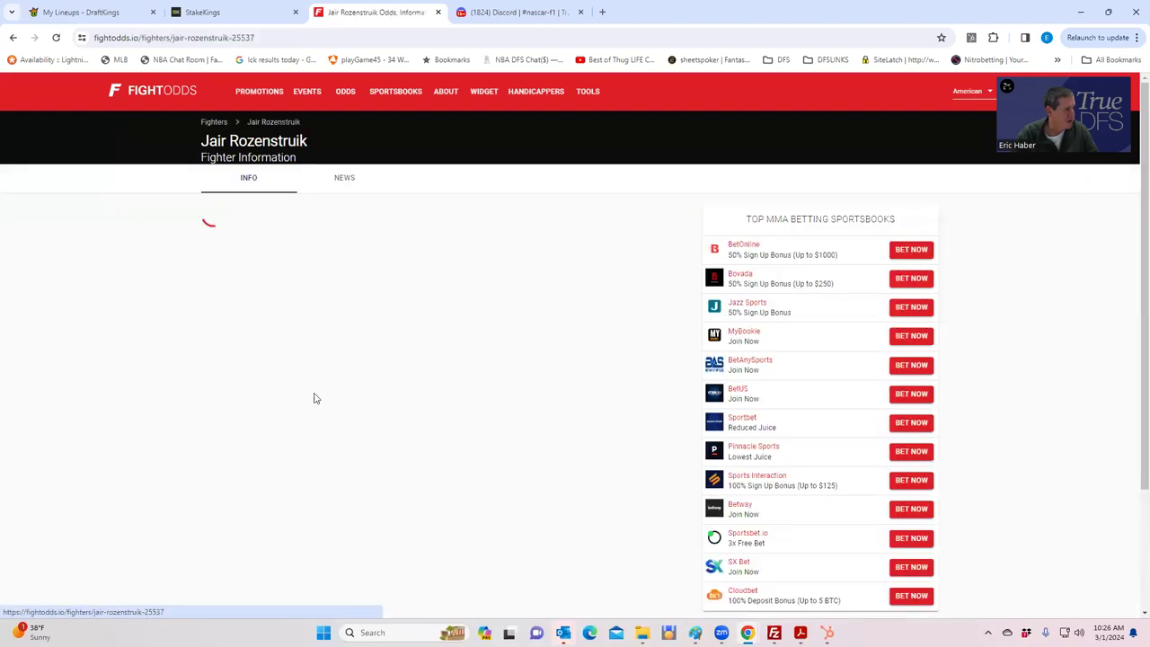
scroll(469, 407, down, 5)
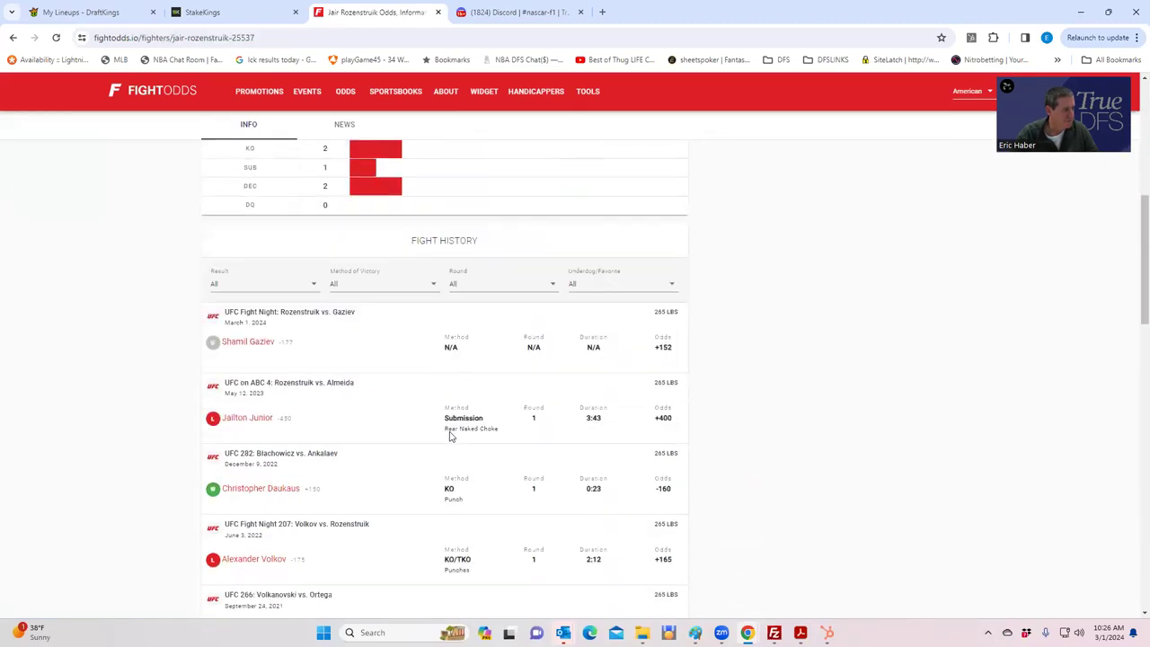
scroll(519, 435, down, 2)
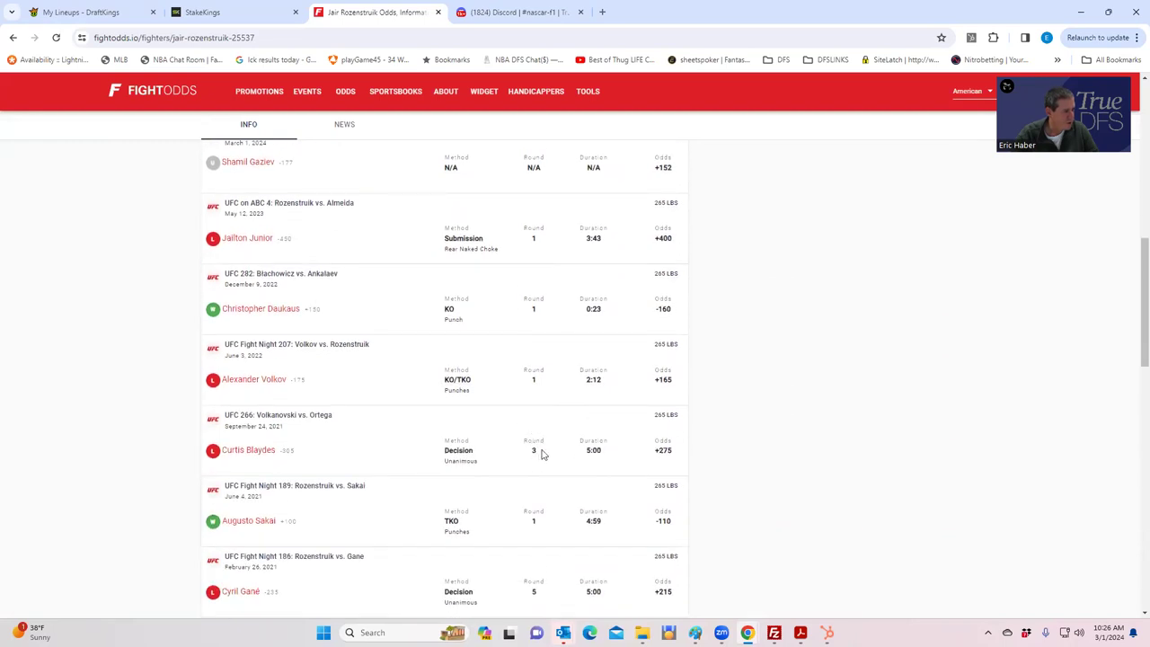
scroll(542, 454, down, 1)
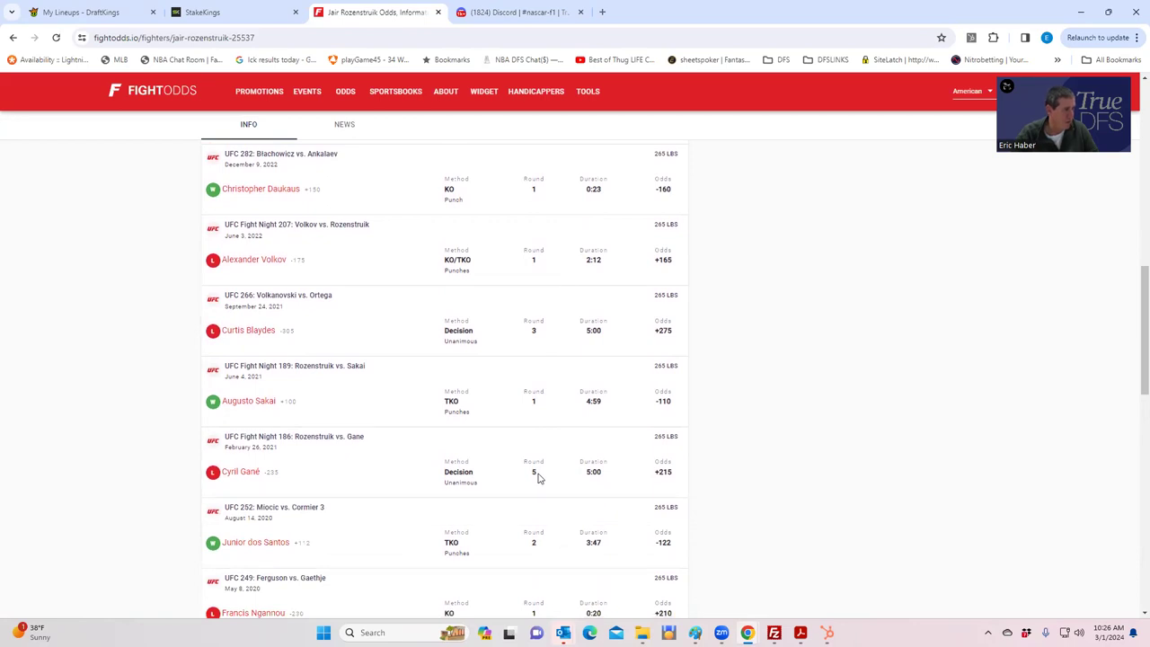
scroll(539, 478, down, 1)
scroll(539, 480, down, 1)
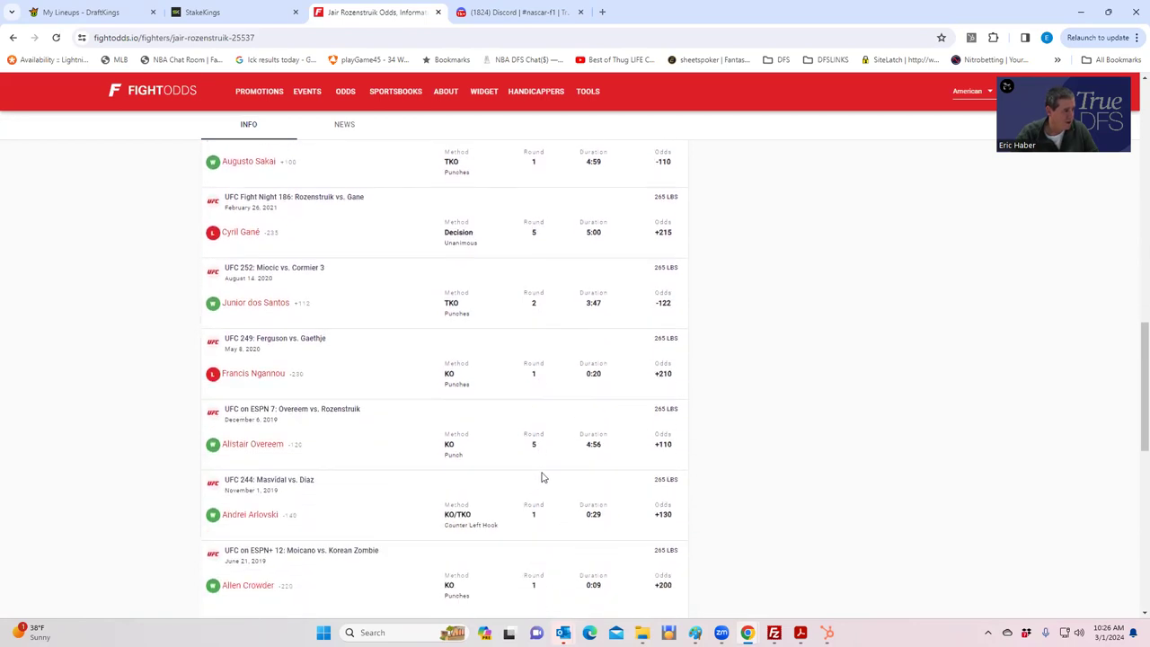
scroll(539, 458, up, 15)
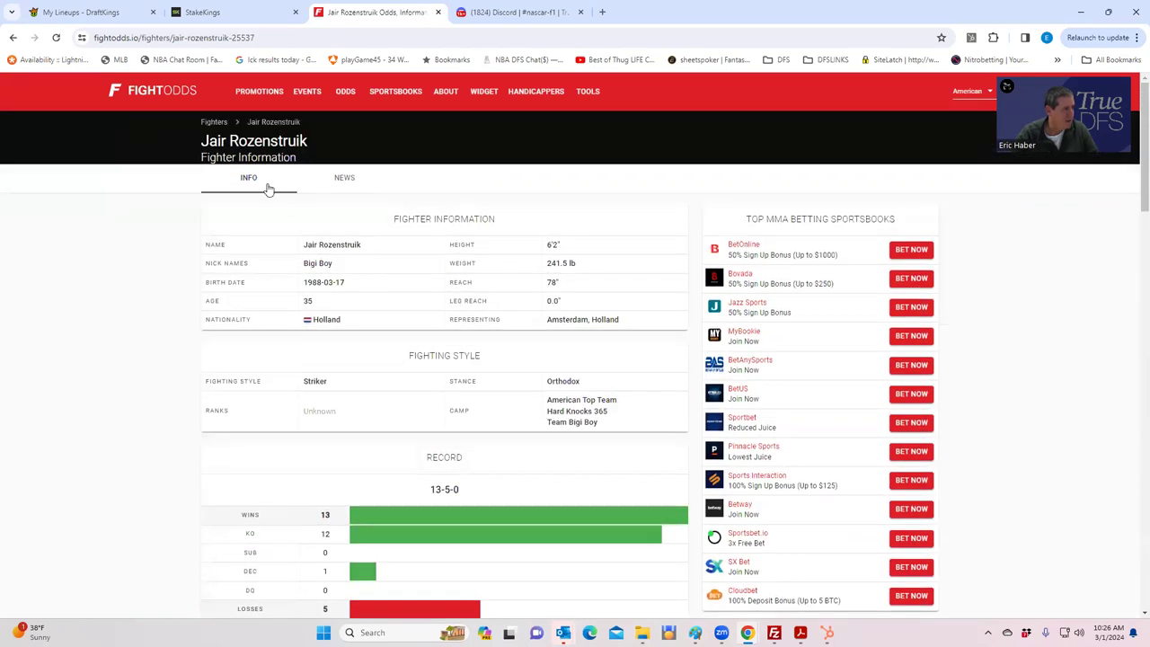
Go back to the odds list, open Shamil Gaziev's fighter page and review his record and fight history.
click(13, 38)
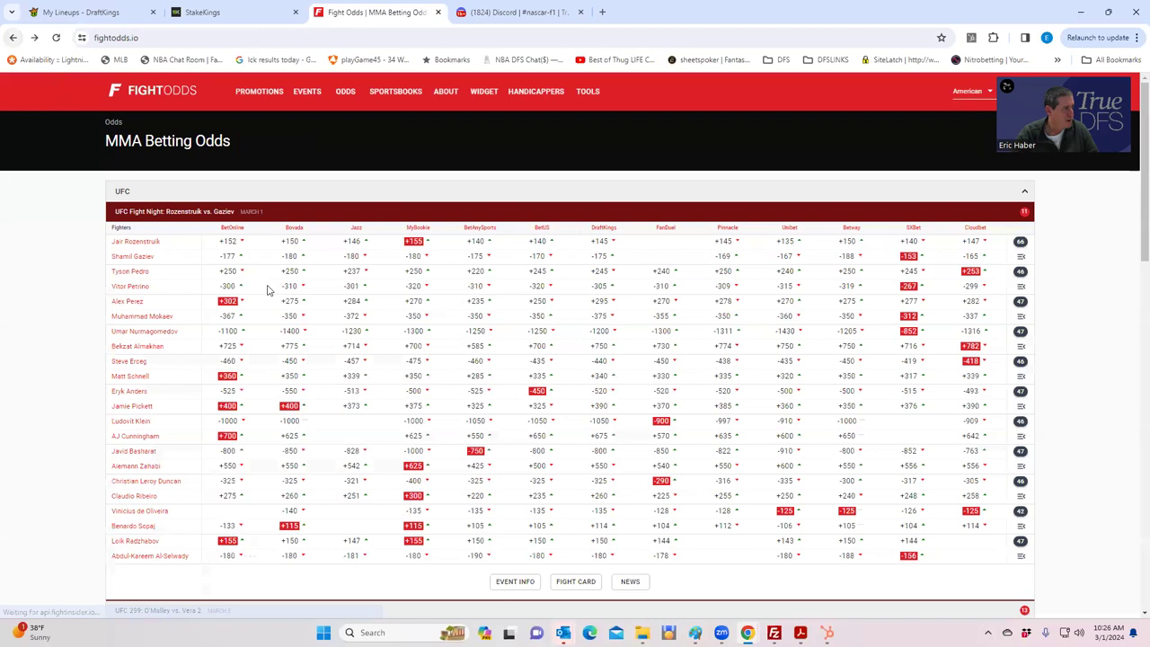
click(187, 265)
scroll(447, 452, down, 8)
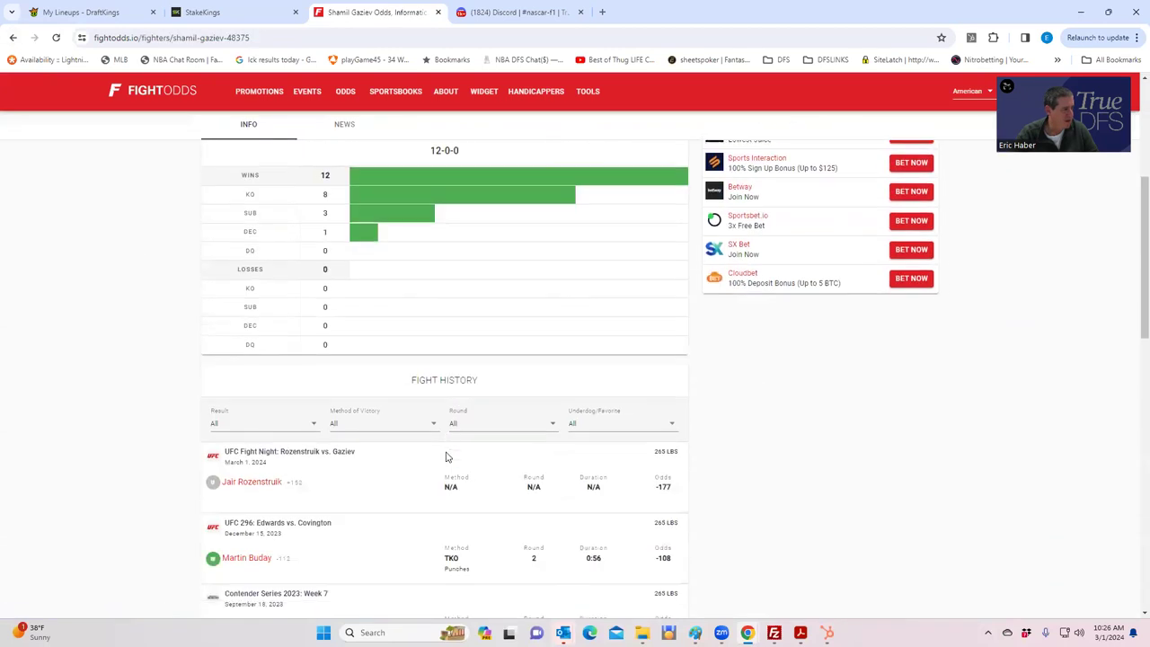
scroll(539, 426, up, 3)
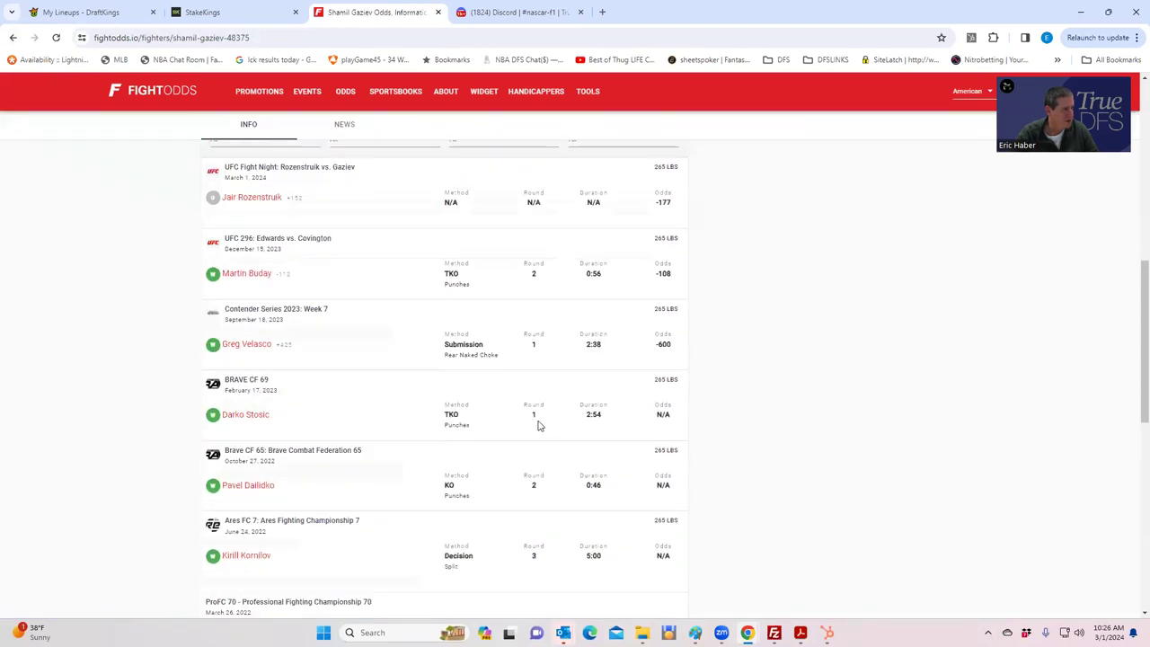
scroll(539, 426, down, 3)
scroll(539, 425, down, 3)
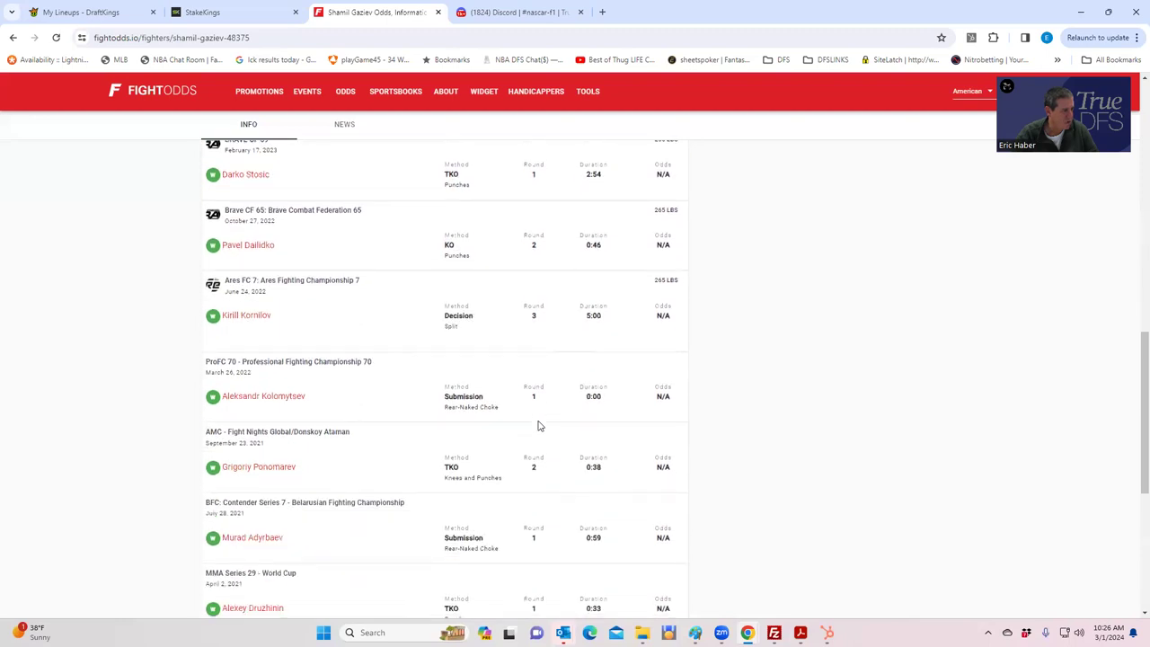
scroll(539, 424, up, 7)
scroll(539, 422, up, 5)
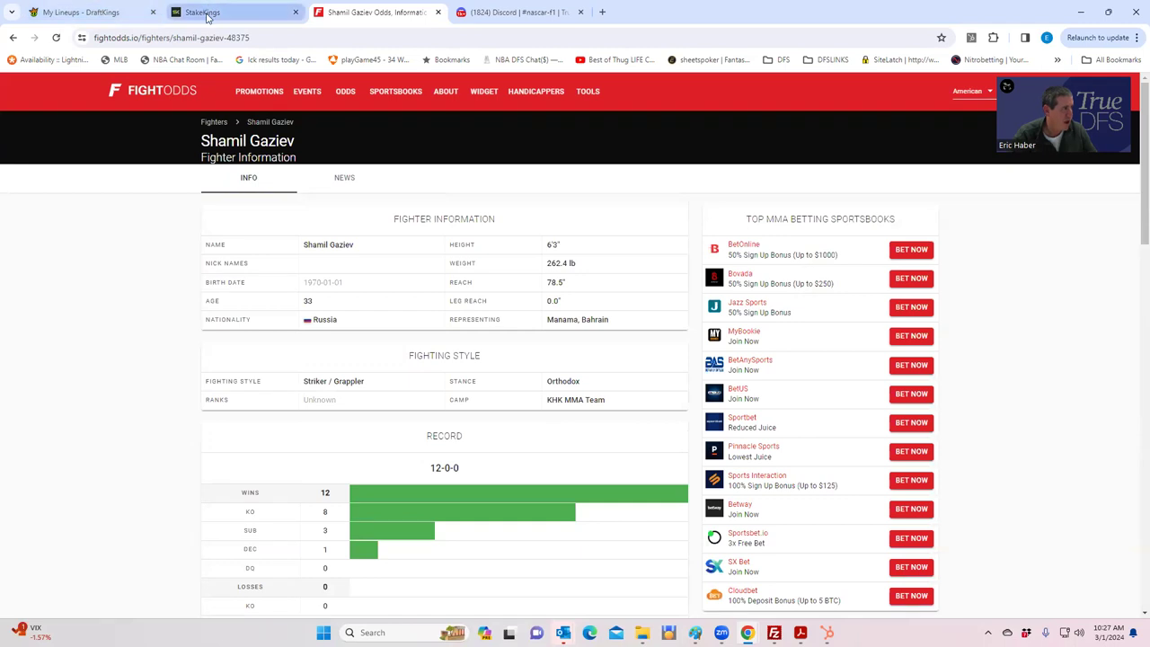
Switch to the DraftKings lineup editor, add J. Rozenstruik to the lineup and look through the remaining fighters in the pool.
click(94, 19)
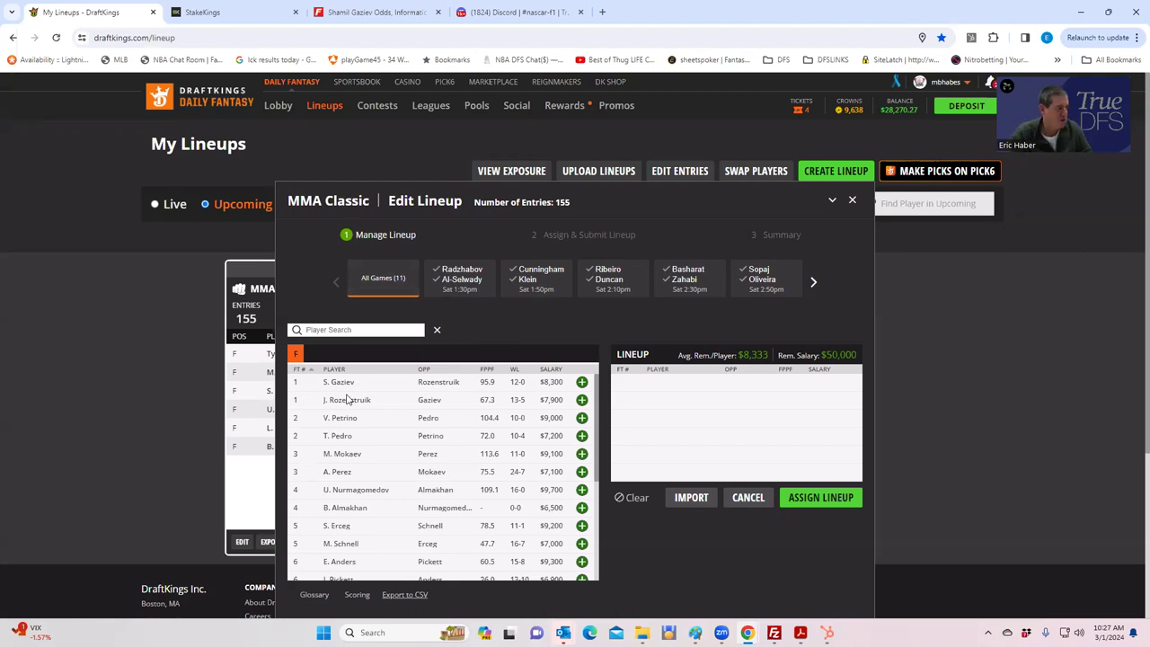
click(582, 400)
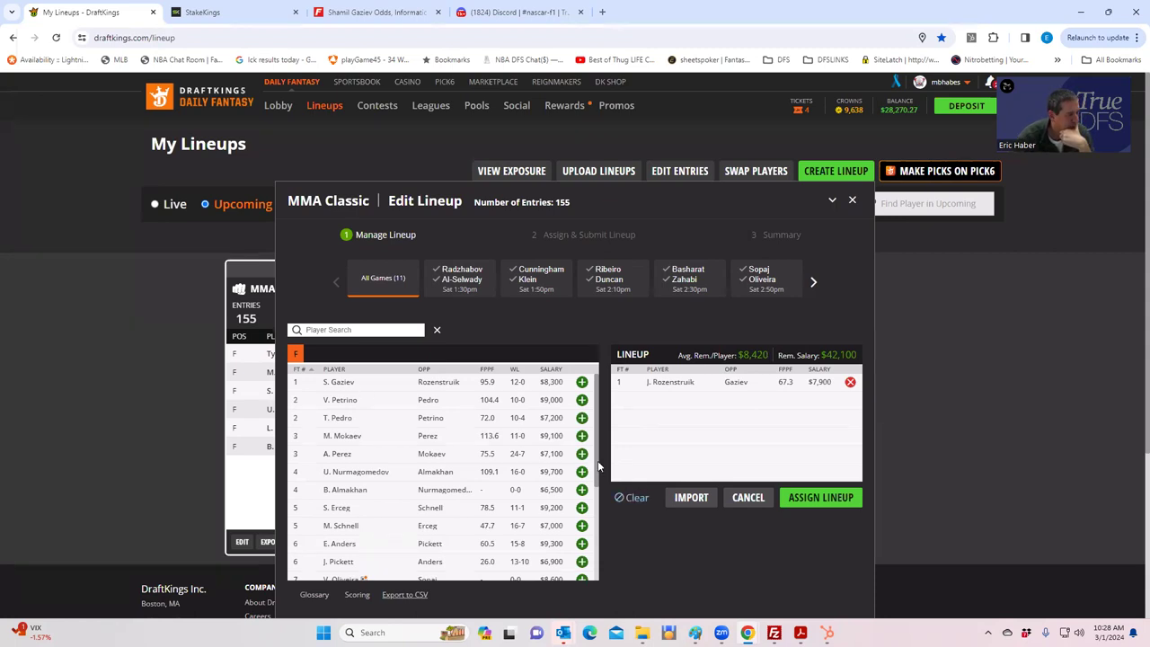
scroll(597, 460, down, 1)
scroll(600, 562, down, 2)
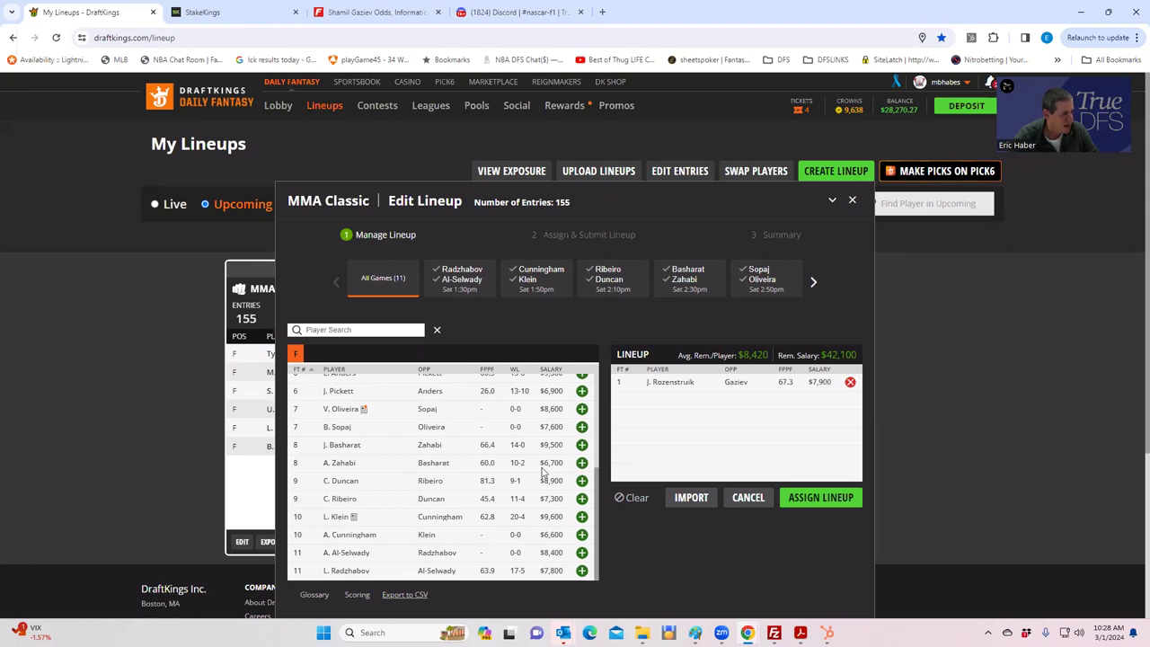
scroll(594, 492, up, 1)
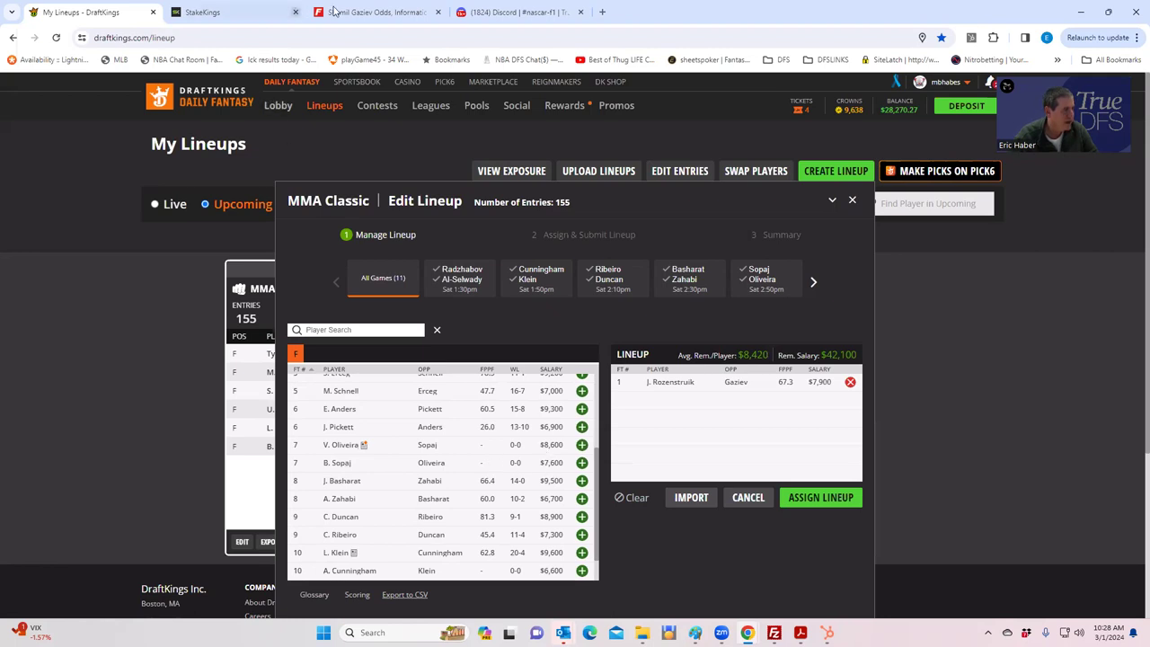
Return to the FightOdds odds list and examine the prop odds for the Vinicius de Oliveira vs. Benardo Sopaj fight.
click(483, 13)
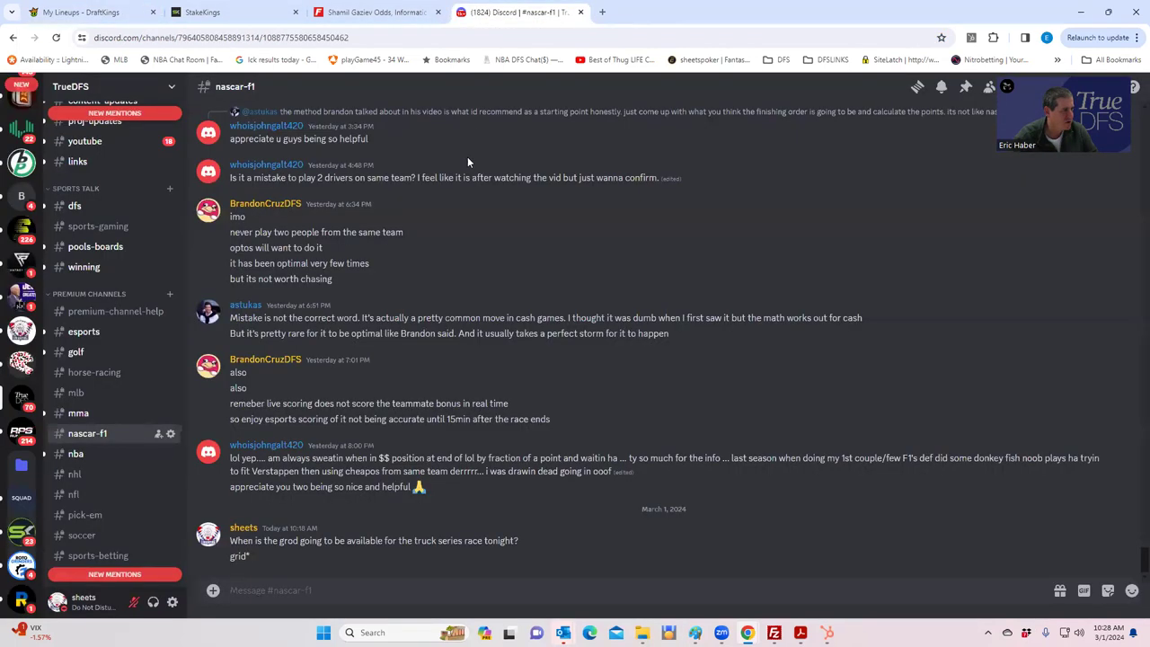
click(353, 12)
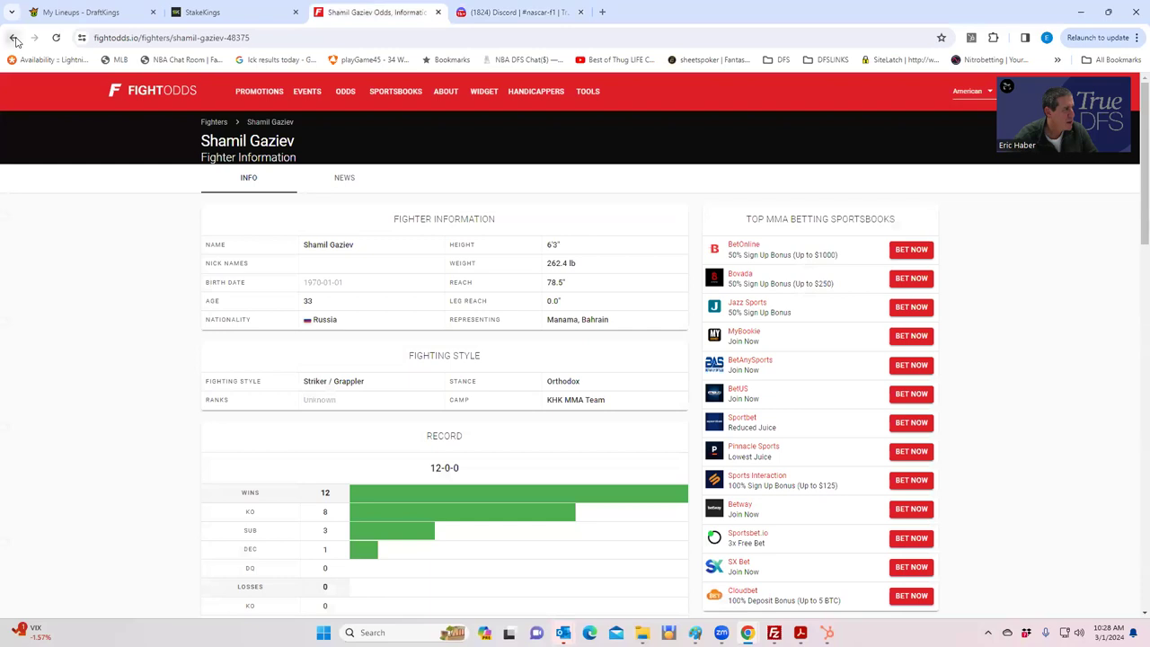
click(12, 38)
scroll(372, 380, down, 2)
scroll(398, 377, up, 1)
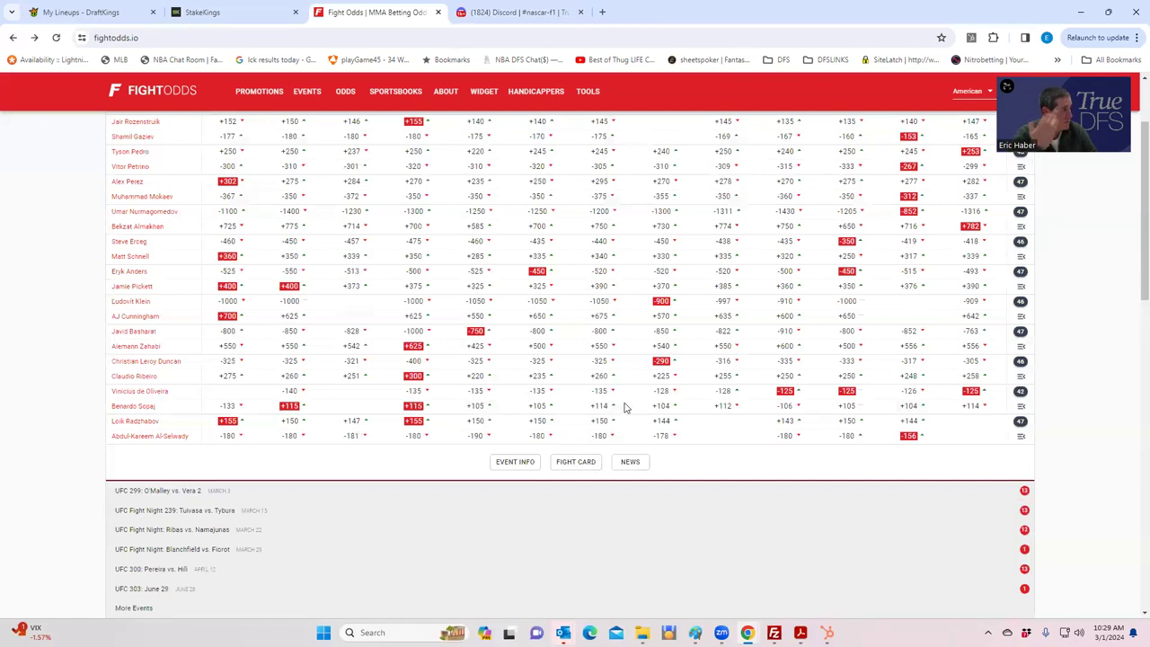
click(1019, 392)
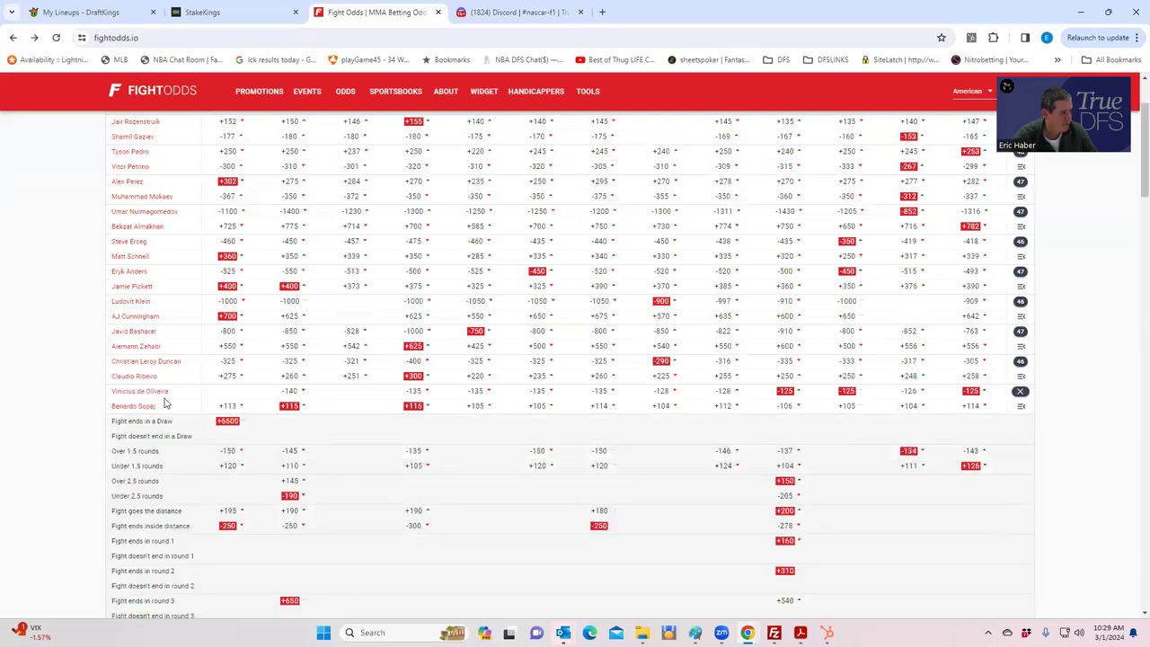
scroll(280, 467, down, 2)
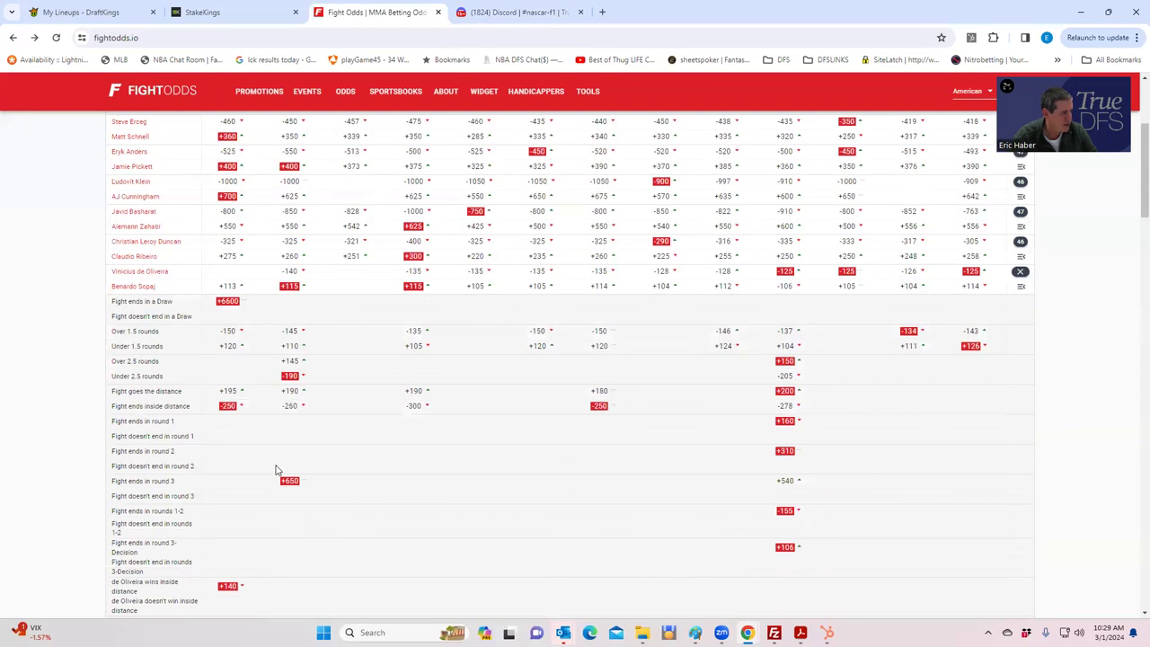
scroll(259, 486, down, 2)
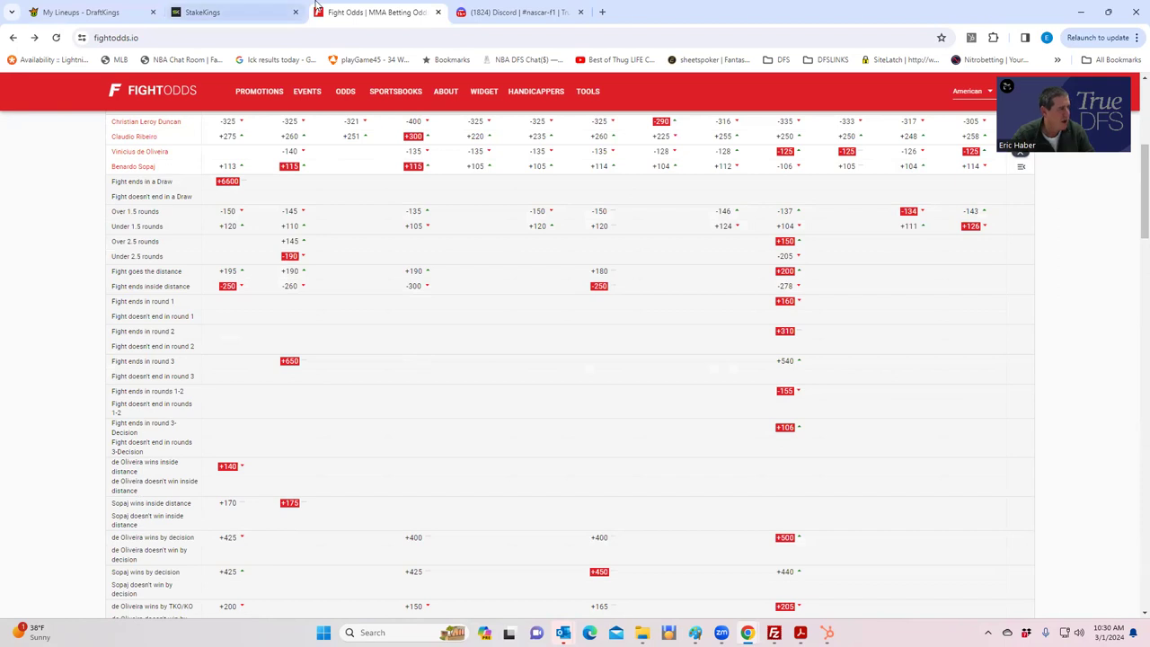
Check the remaining fighters in the DraftKings pool, then examine the Radzhabov vs. Al-Selwady prop odds on FightOdds.
click(103, 16)
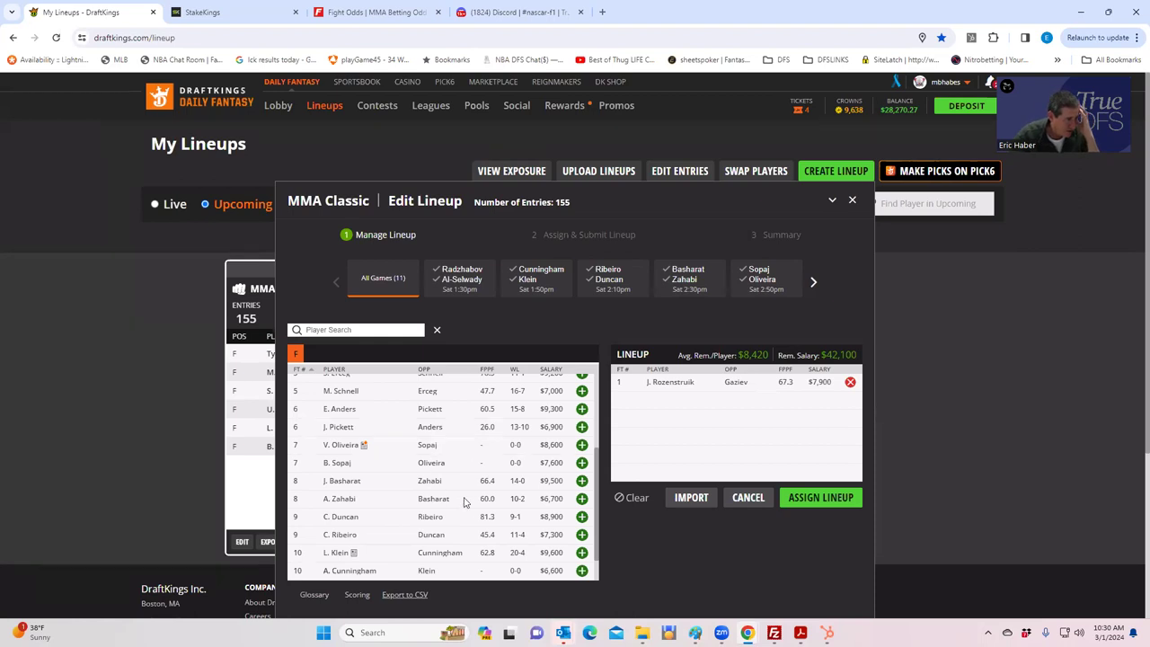
drag(593, 471, 591, 501)
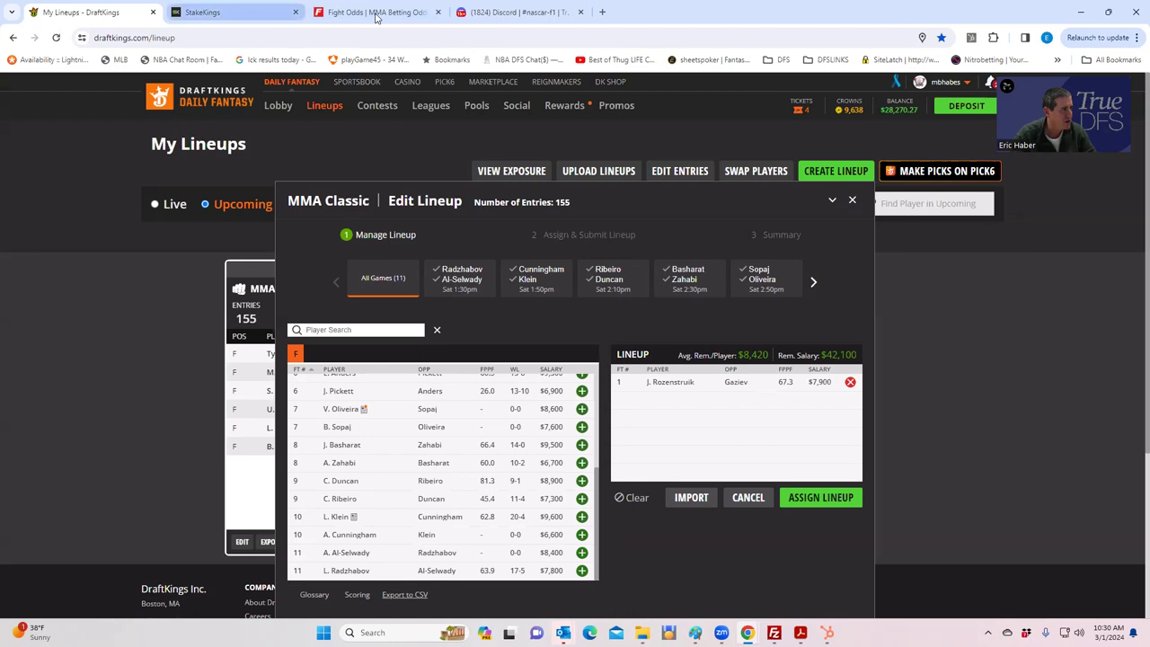
click(513, 15)
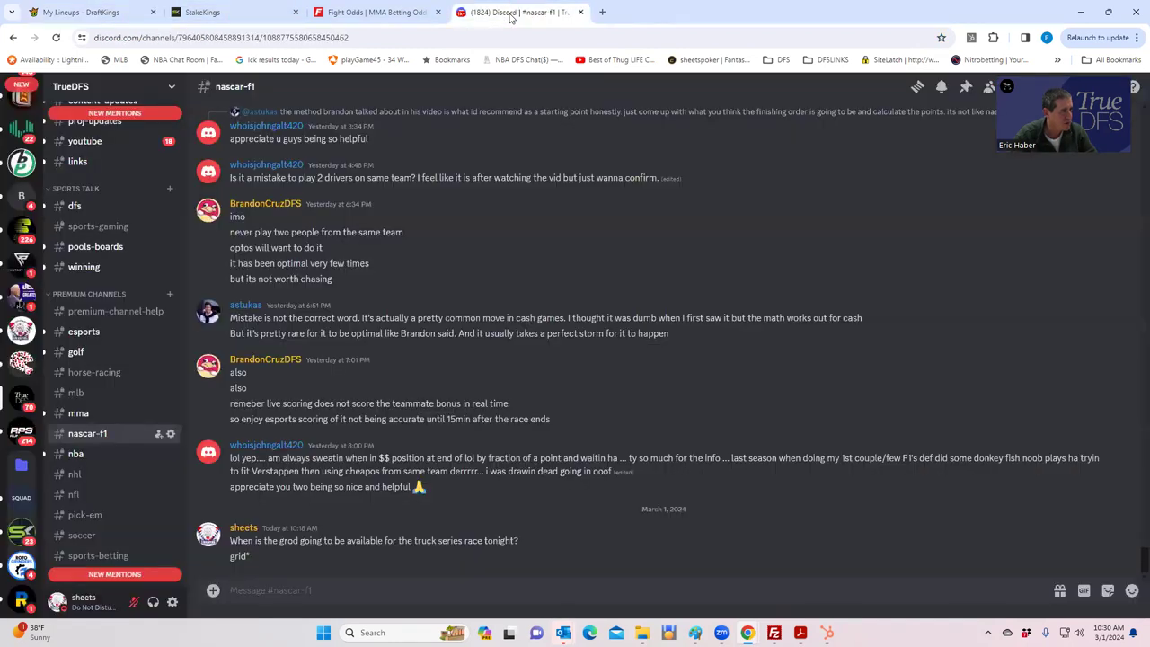
click(320, 14)
scroll(629, 350, up, 2)
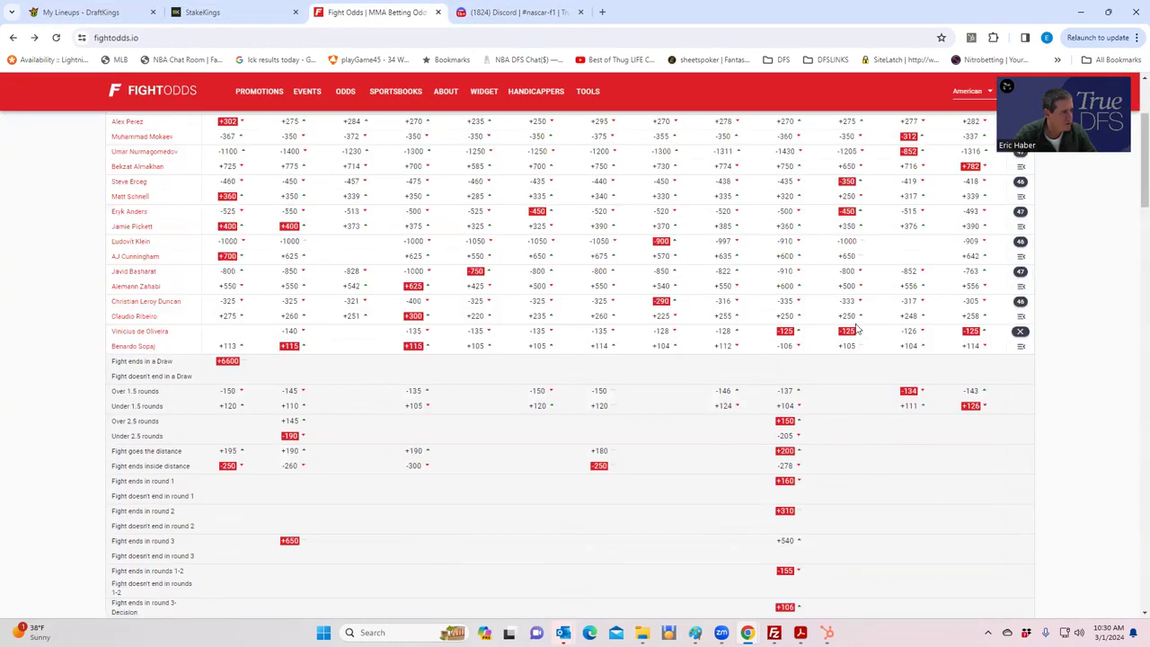
click(1020, 330)
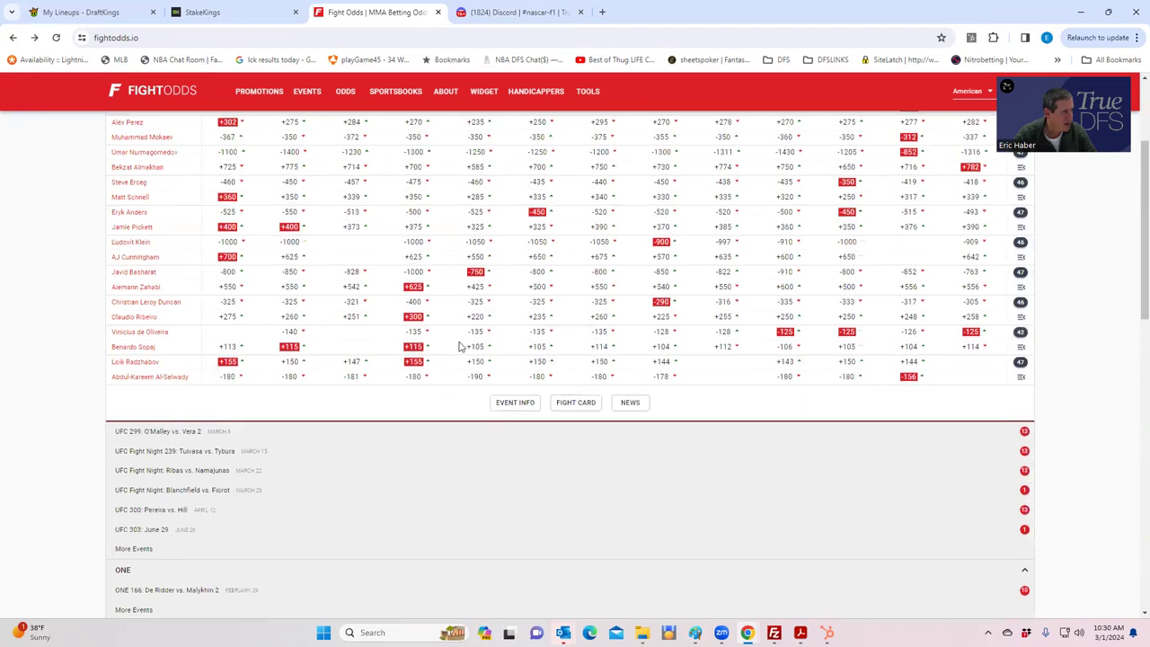
scroll(462, 355, up, 1)
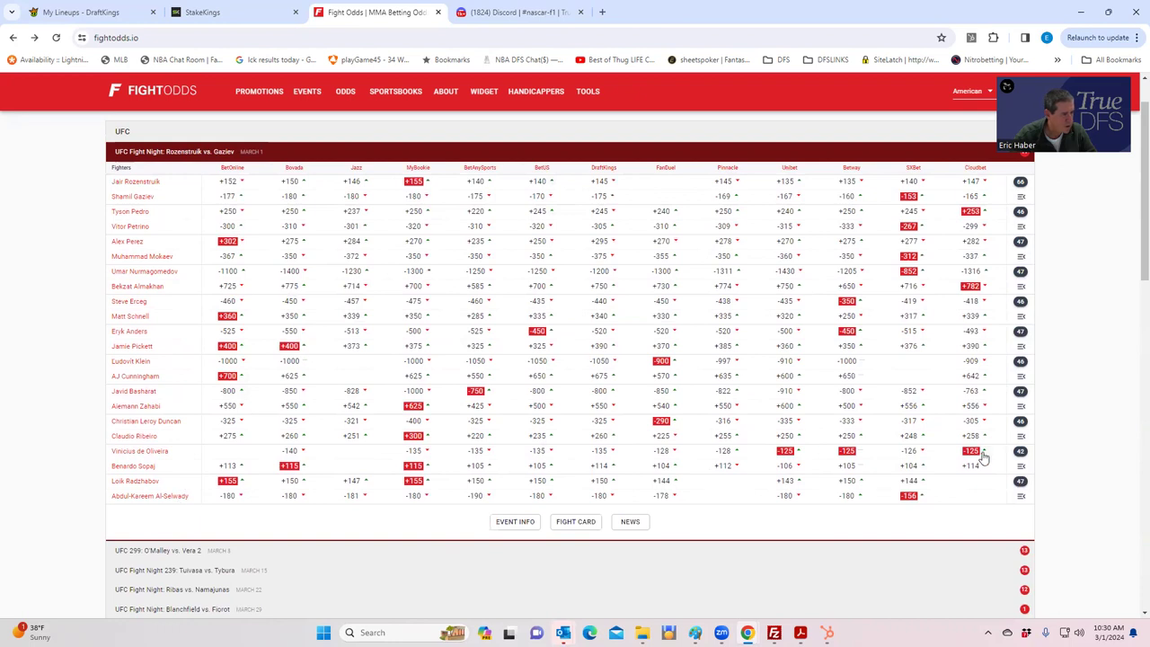
click(1020, 481)
scroll(278, 528, down, 2)
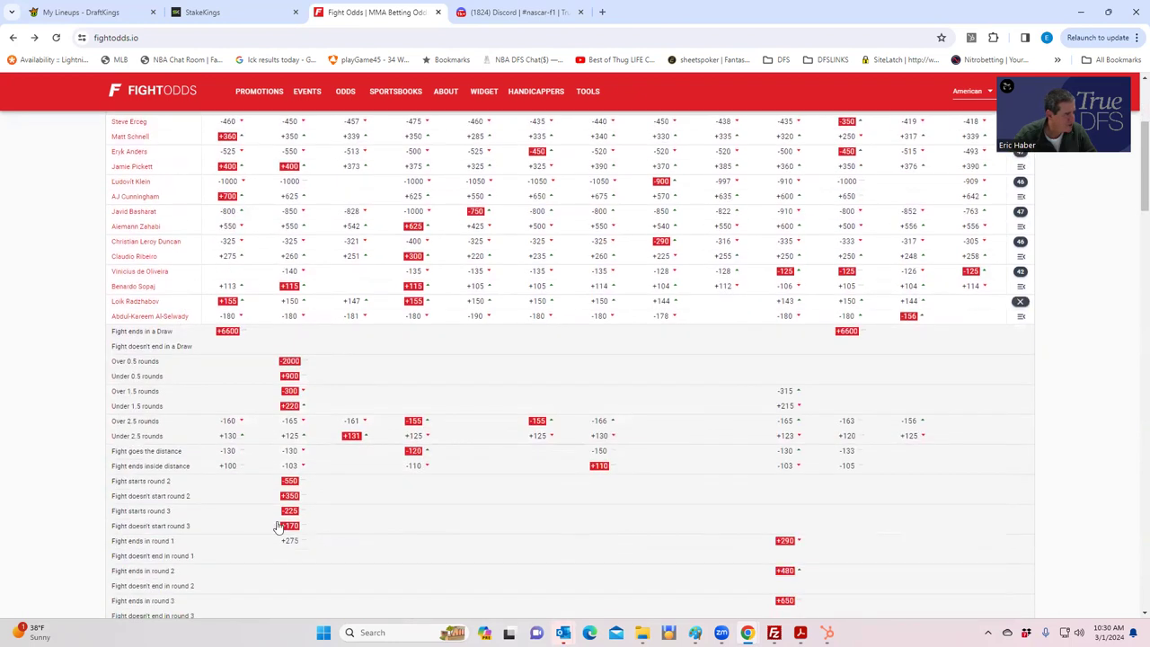
scroll(281, 479, down, 1)
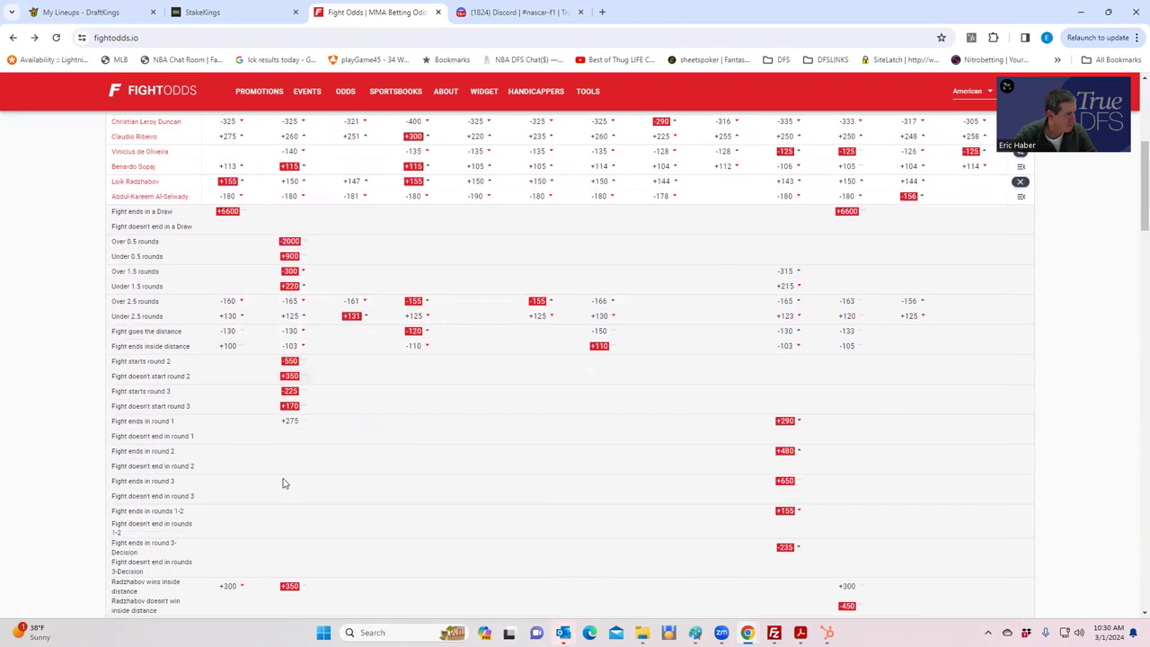
Review the remaining Radzhabov vs. Al-Selwady round, inside-distance and decision odds, and collapse that fight's prop list.
scroll(231, 539, down, 1)
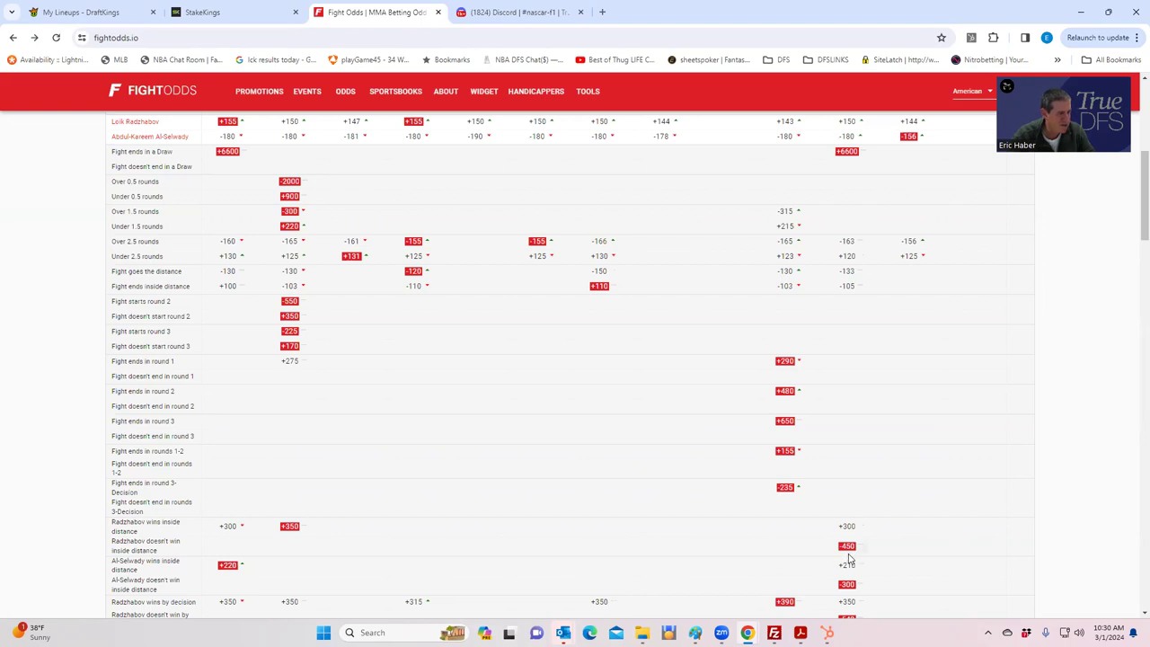
scroll(844, 539, up, 1)
scroll(844, 539, up, 2)
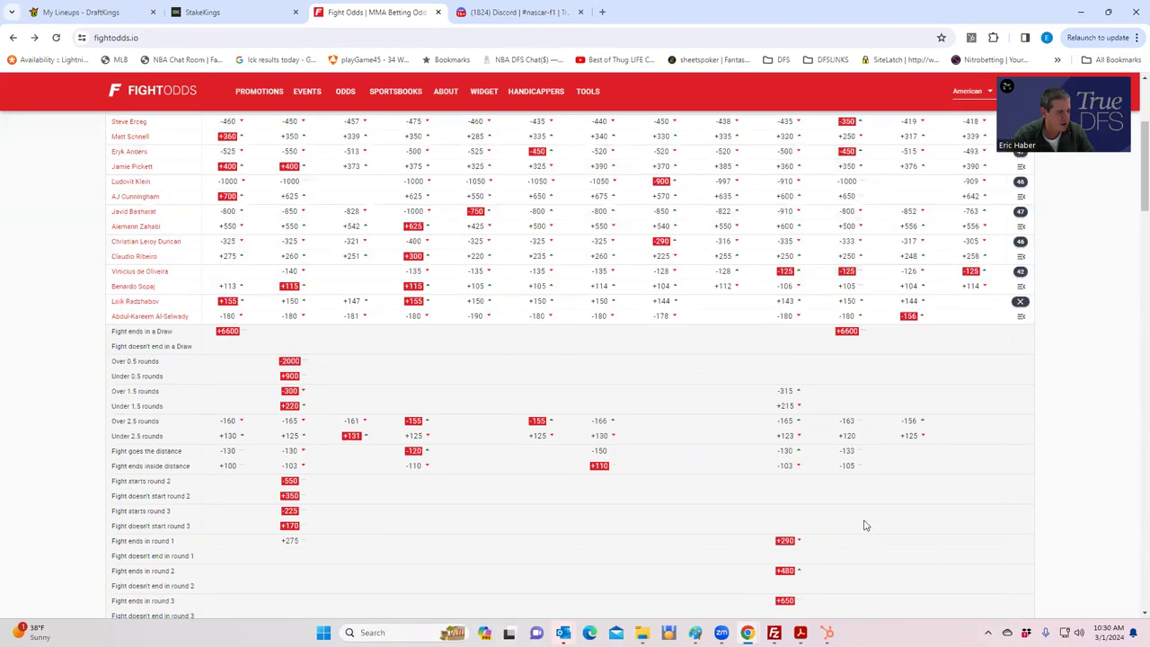
click(1020, 306)
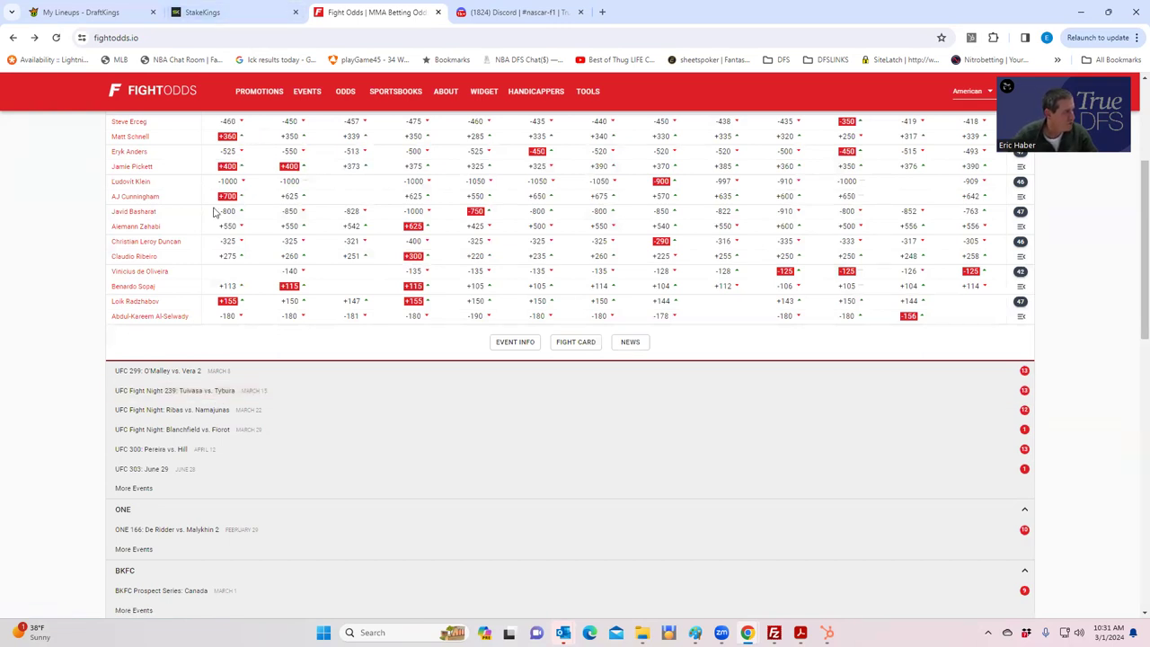
Check the Al-Selwady and Radzhabov salaries in the DraftKings pool against their moneylines on FightOdds.
click(99, 14)
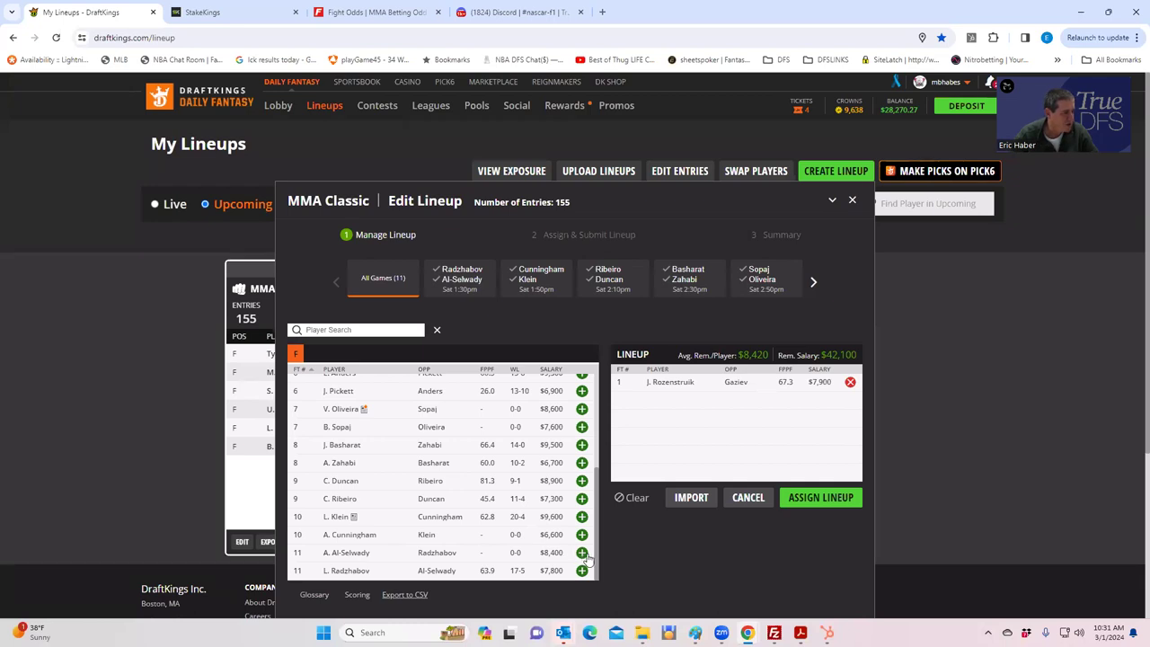
scroll(582, 559, down, 1)
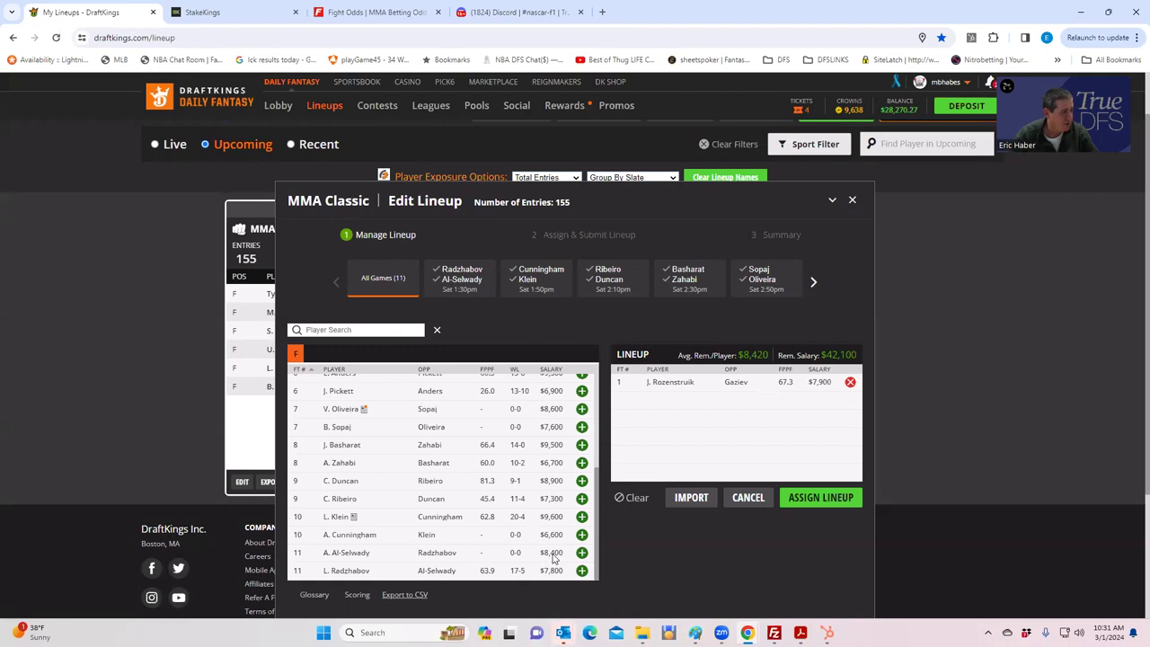
click(362, 14)
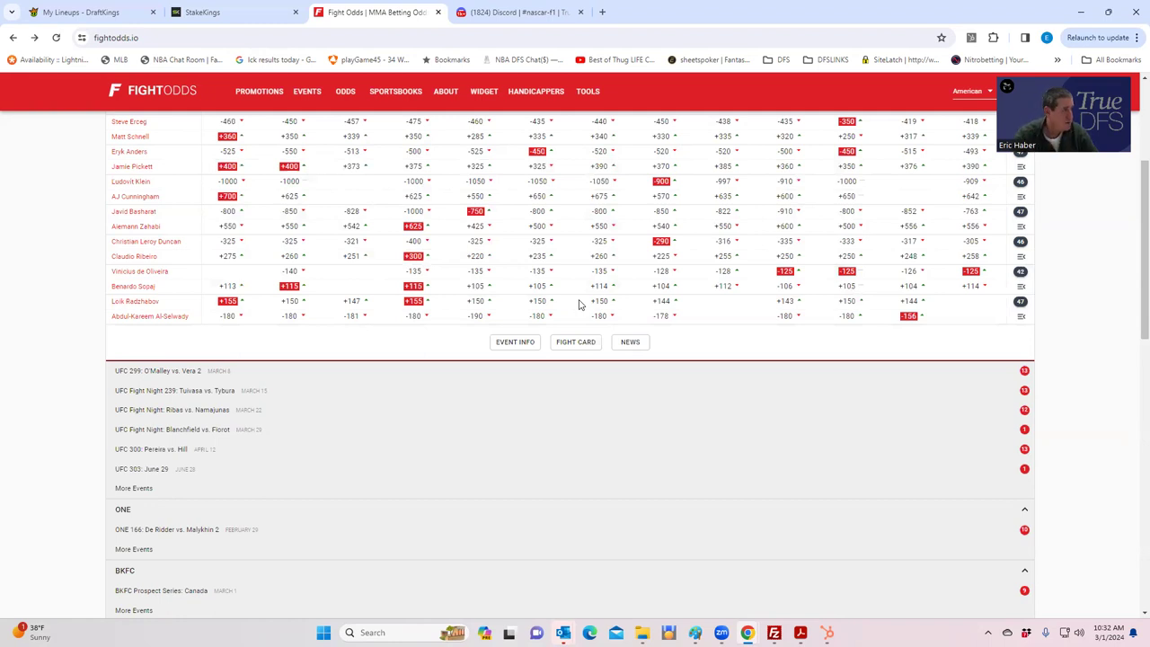
Return to the DraftKings lineup editor and add S. Gaziev, L. Radzhabov, A. Al-Selwady, B. Sopaj and V. Oliveira to the lineup.
click(79, 15)
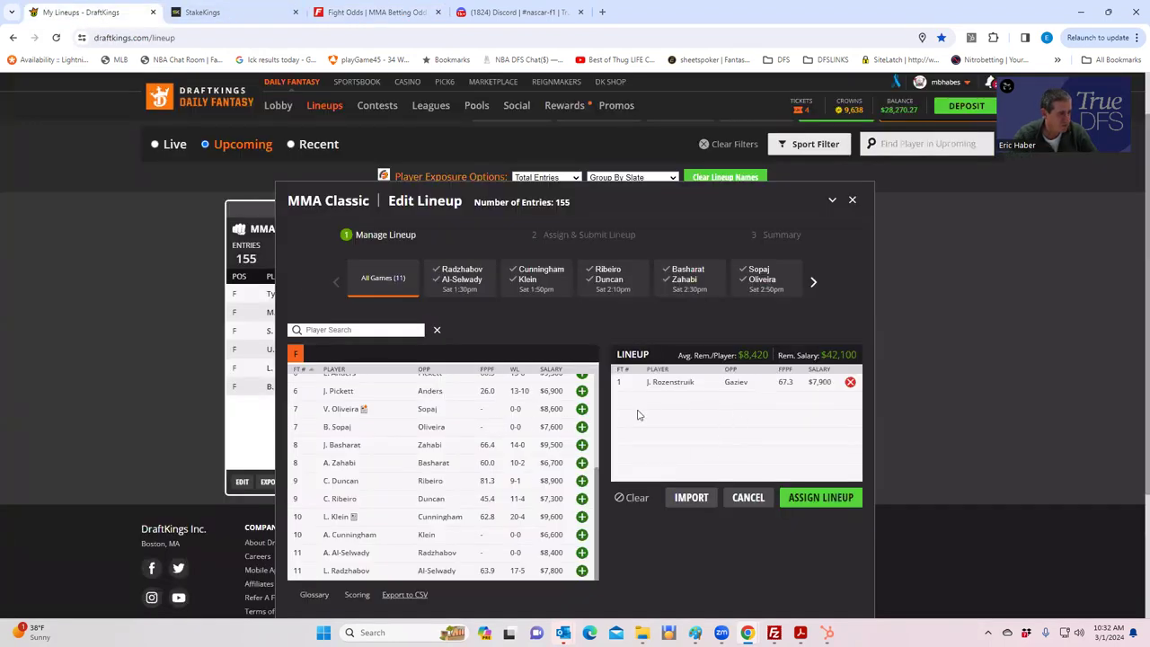
scroll(593, 482, up, 1)
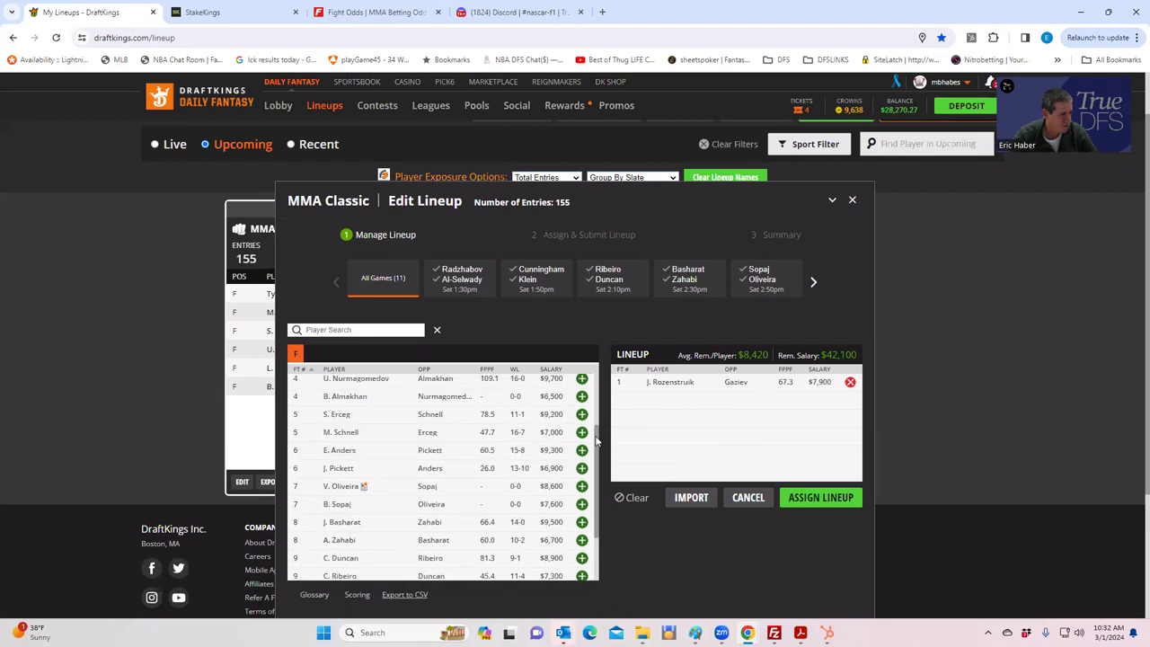
drag(595, 440, 593, 380)
click(581, 382)
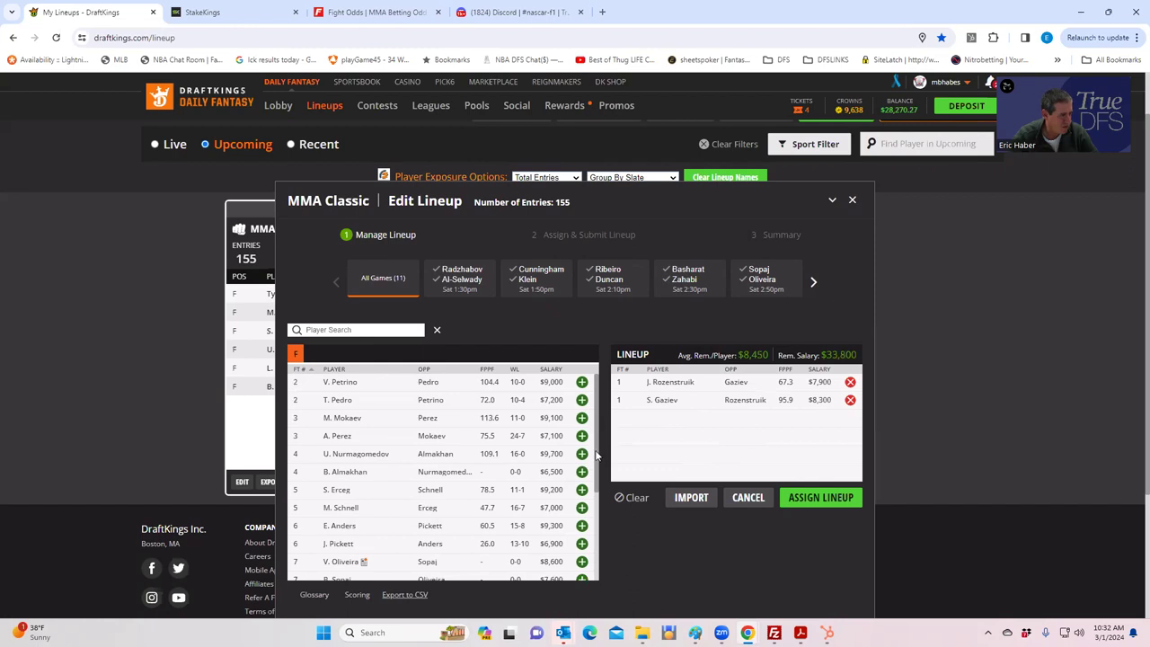
drag(595, 456, 598, 570)
click(582, 572)
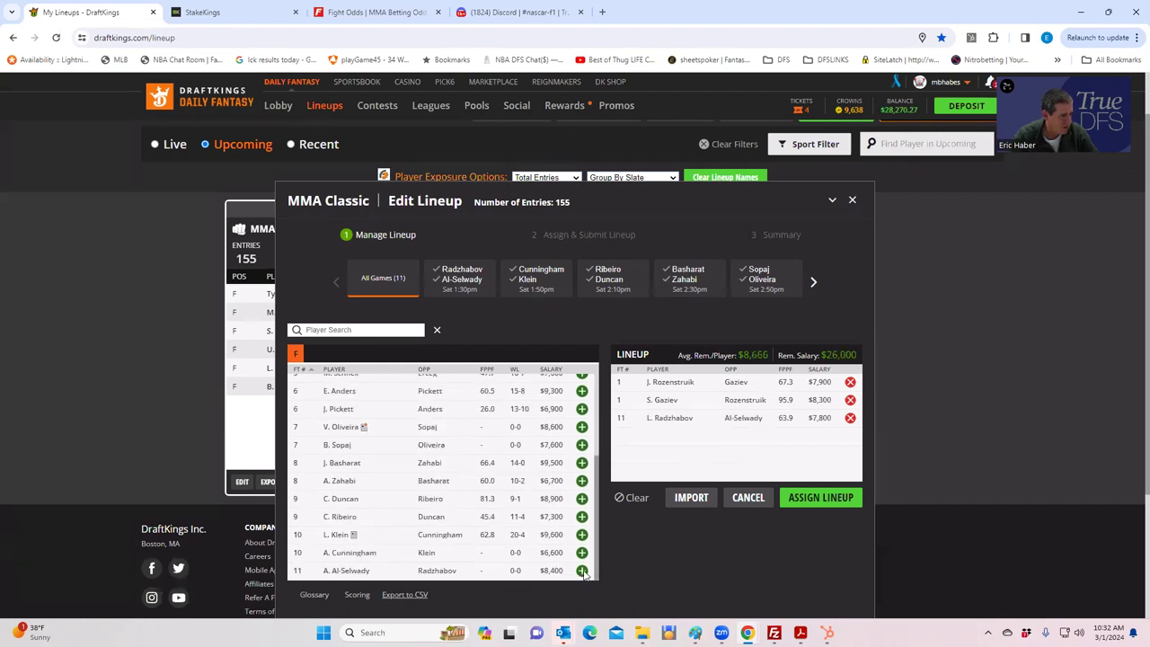
click(582, 571)
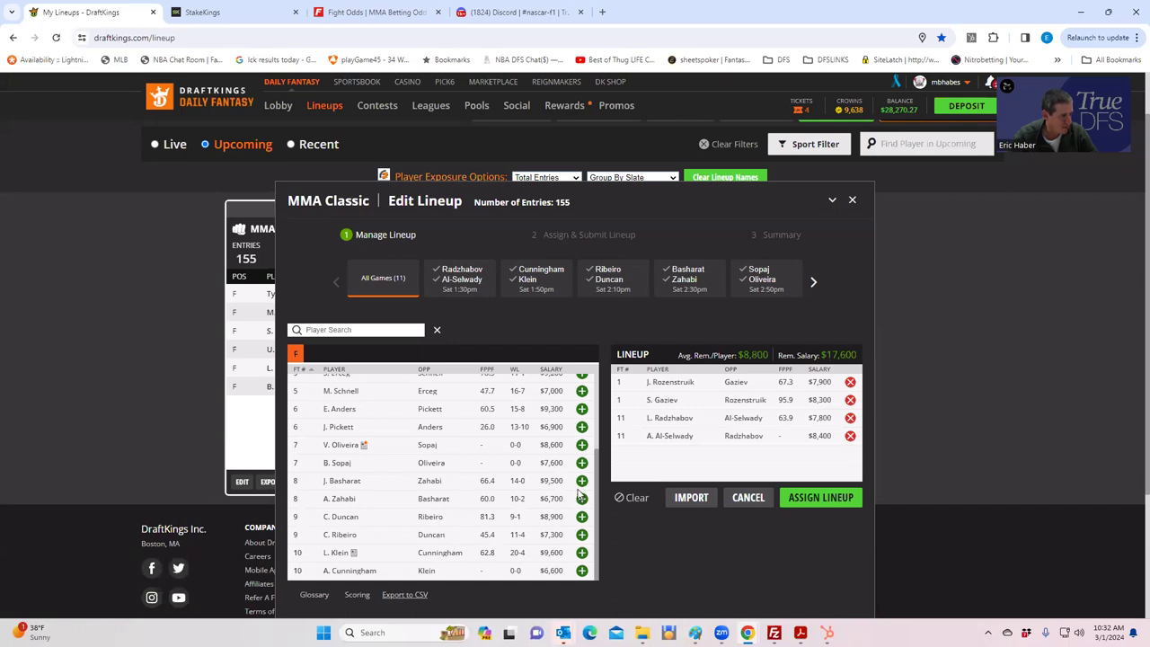
click(582, 463)
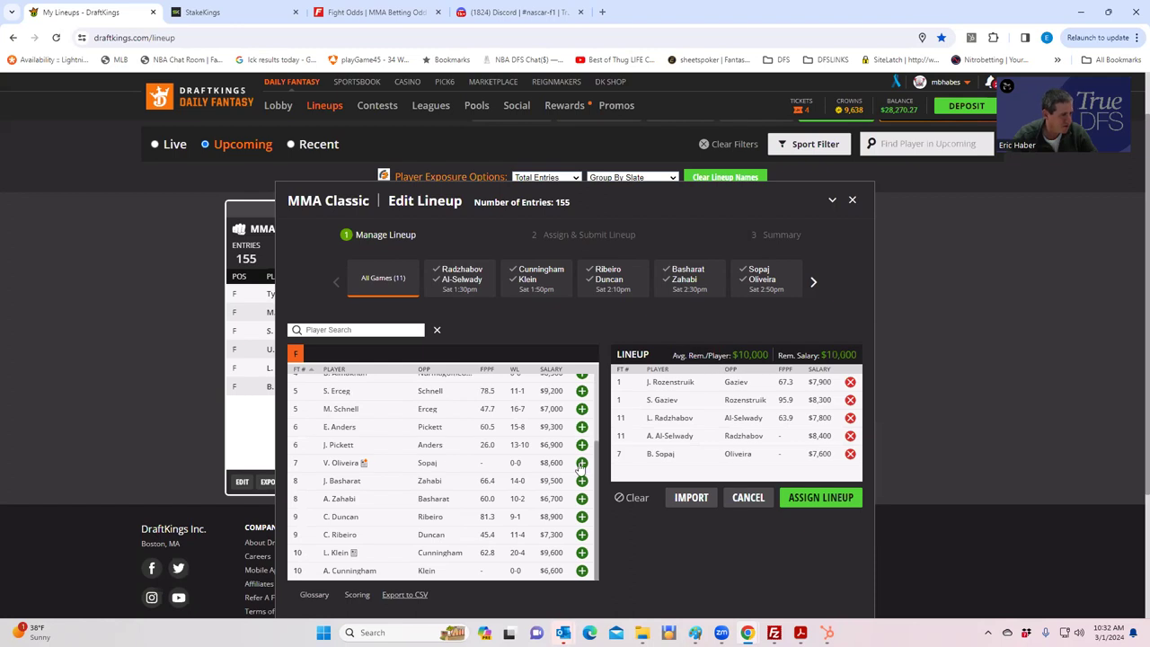
click(582, 463)
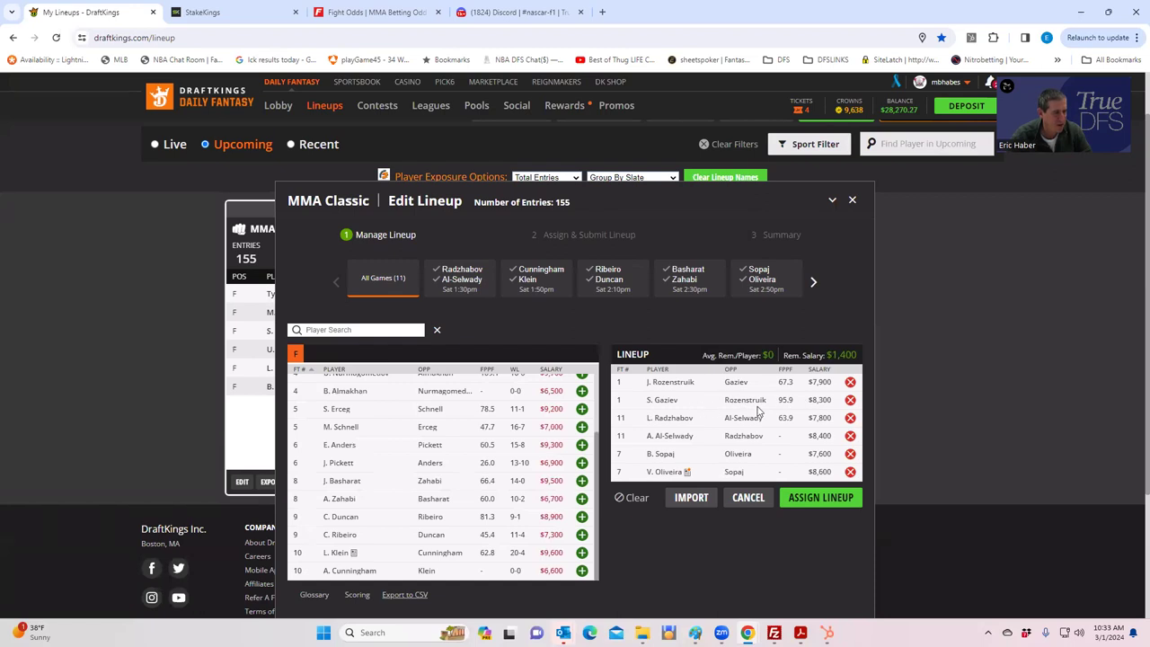
Remove S. Gaziev, A. Al-Selwady and V. Oliveira from the lineup.
click(850, 400)
click(849, 437)
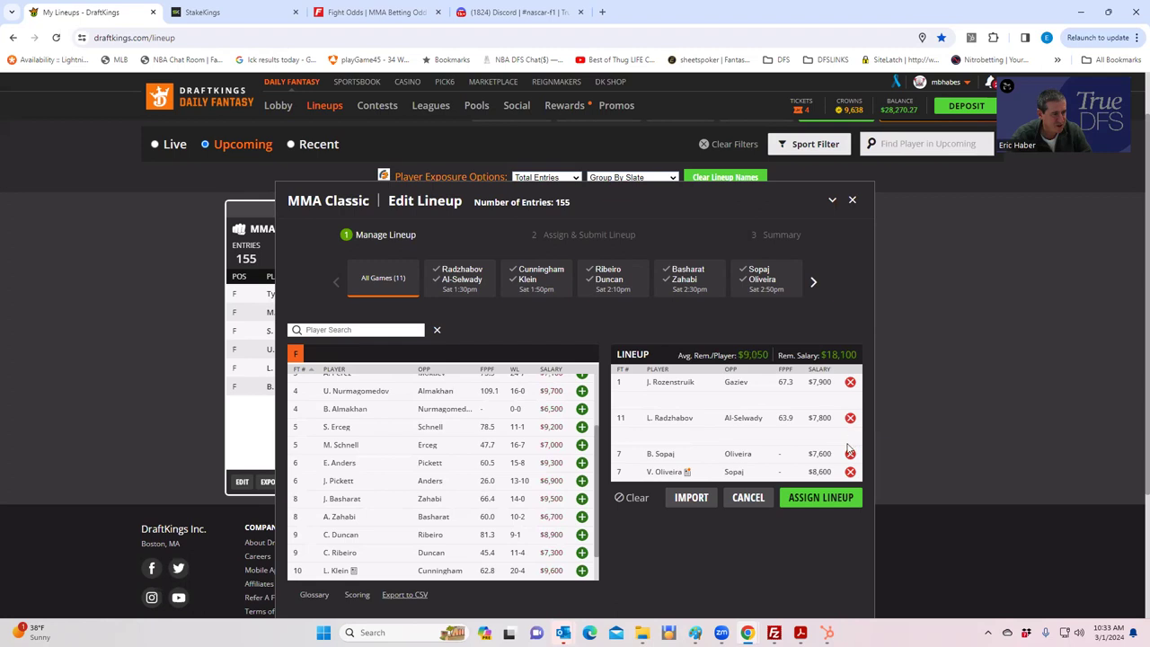
click(850, 472)
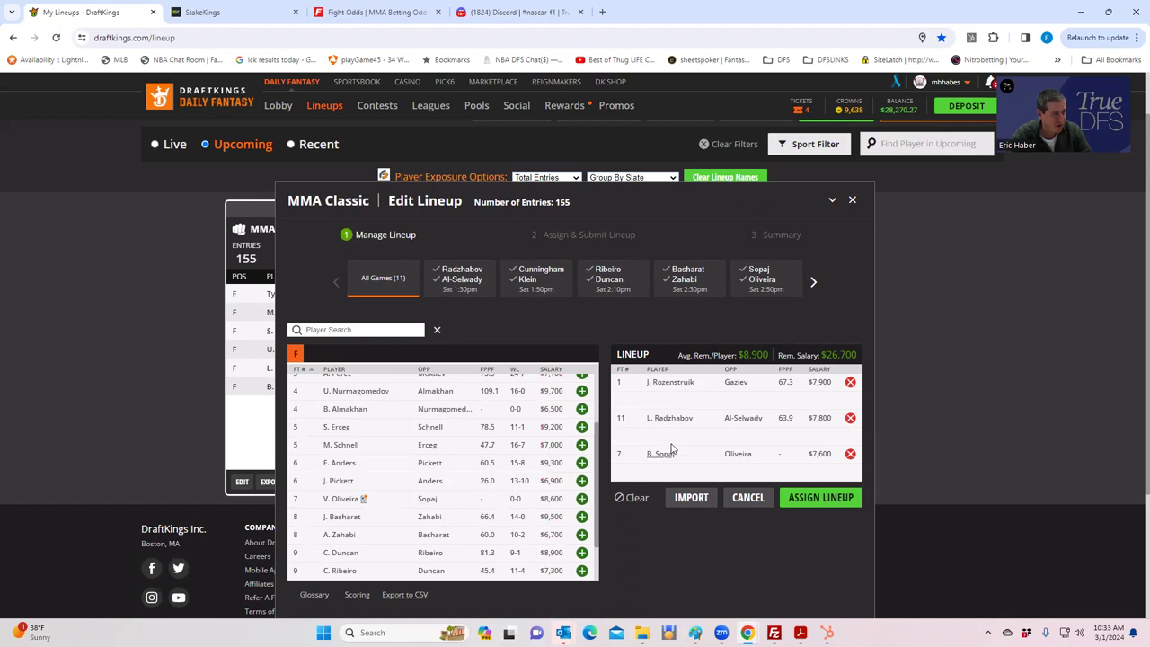
Sort the fighter pool by salary from highest to lowest and look through the available fighters.
scroll(556, 386, up, 3)
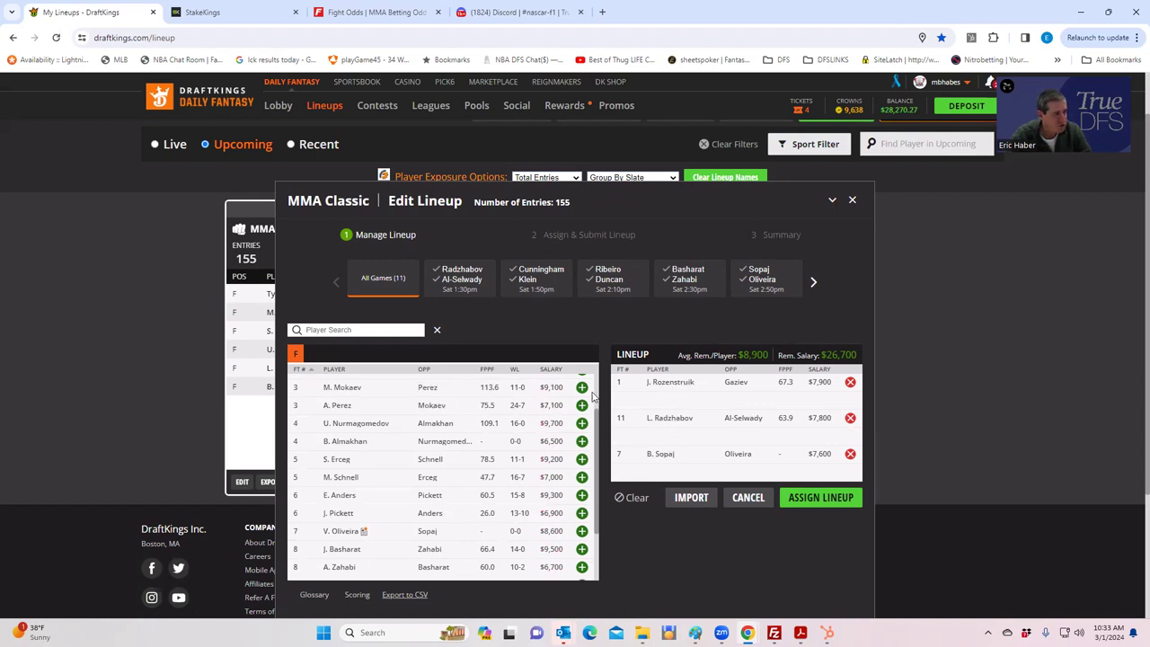
click(554, 369)
click(553, 370)
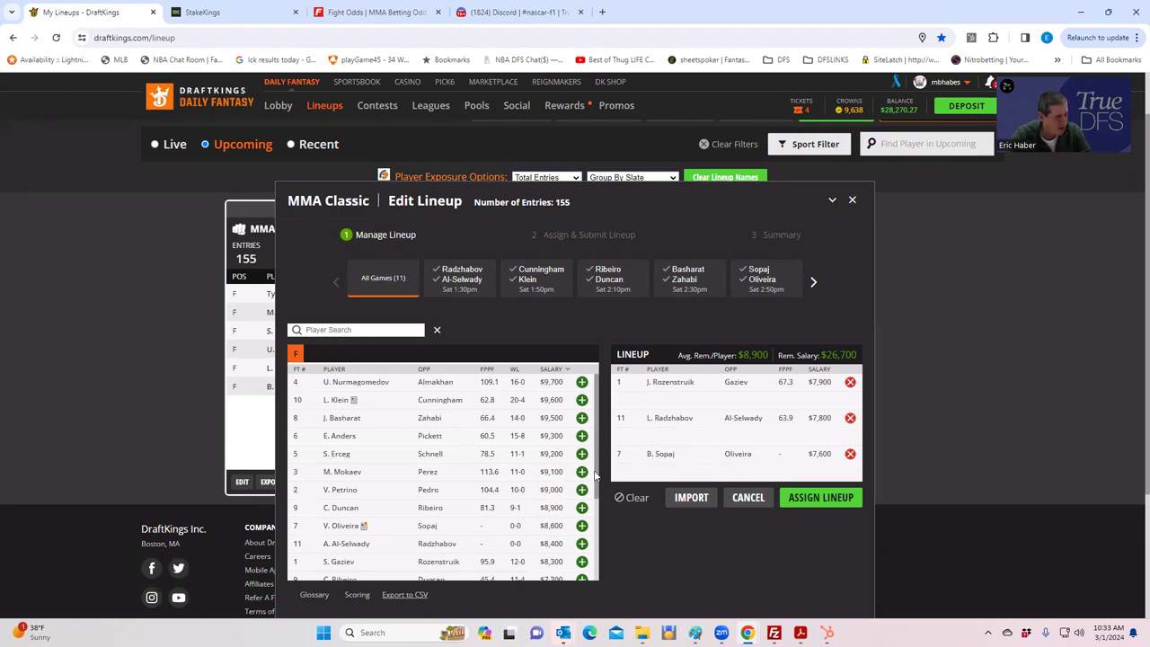
scroll(593, 490, down, 3)
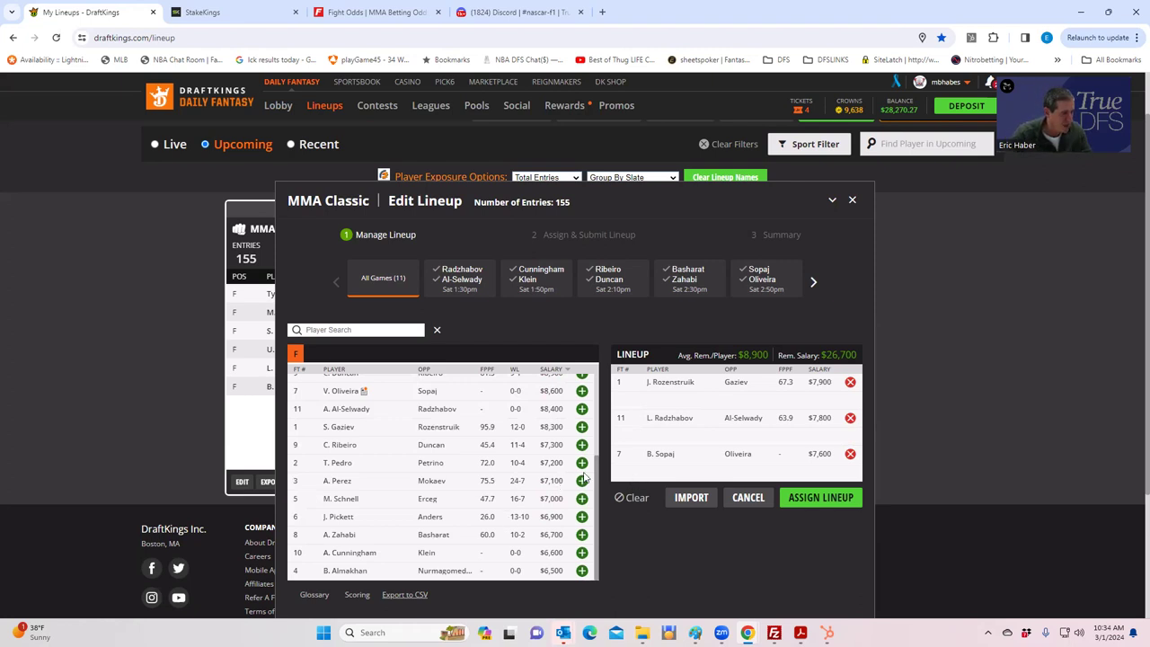
drag(596, 475, 593, 313)
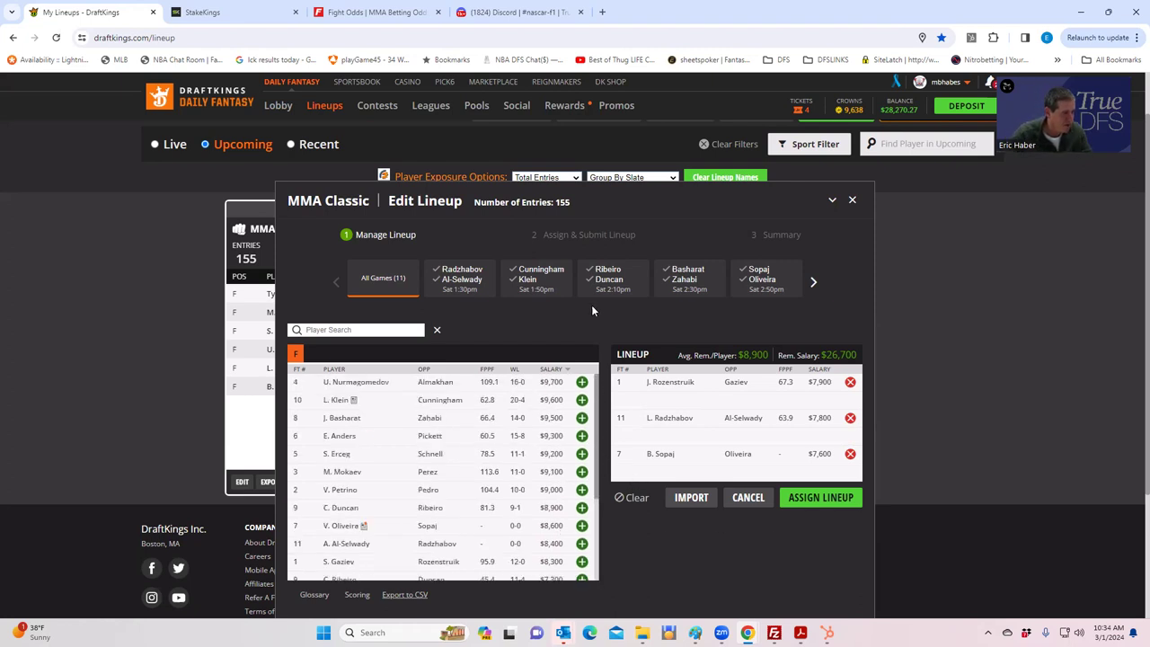
Add M. Mokaev, V. Petrino and V. Oliveira to fill the open lineup spots.
click(581, 471)
click(581, 472)
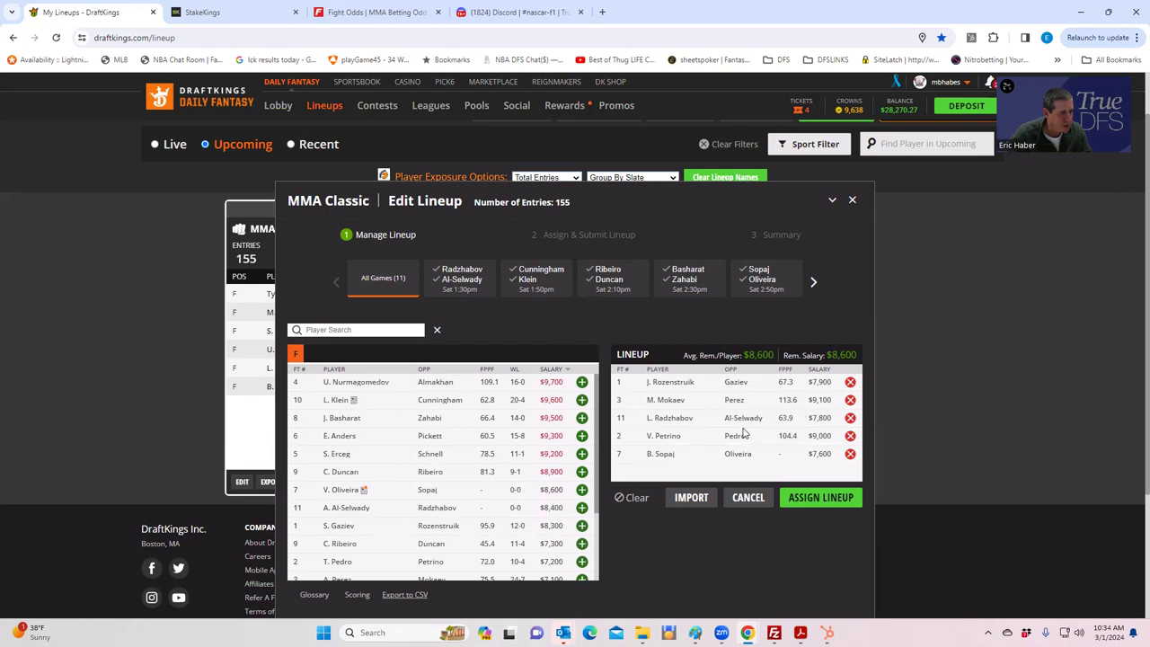
click(581, 490)
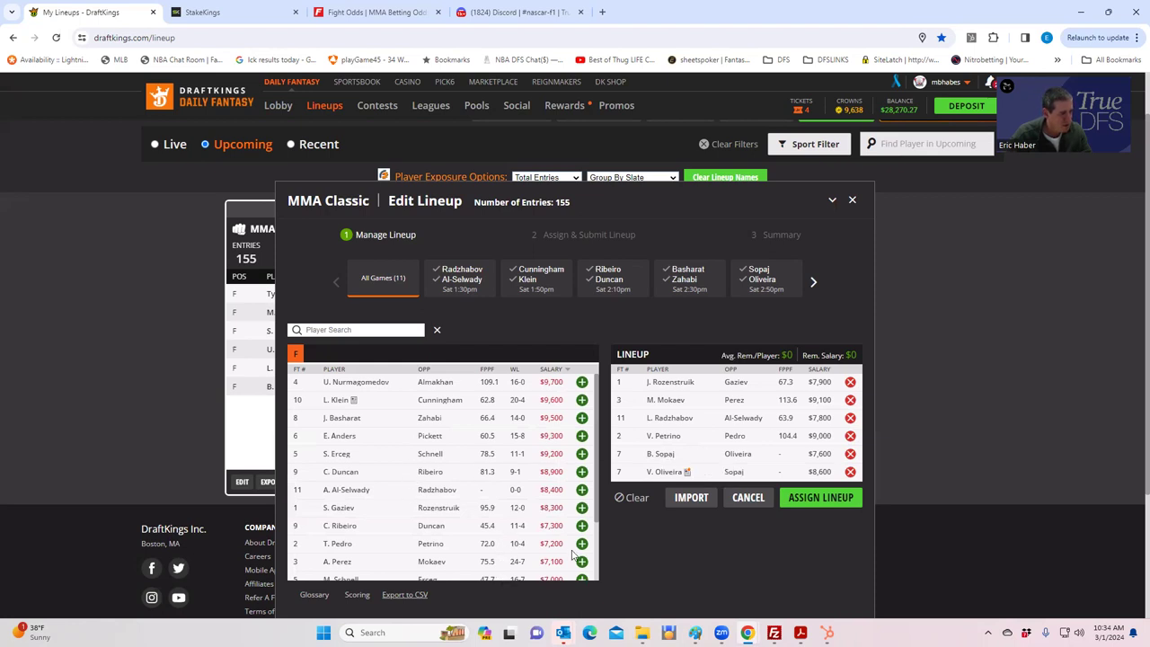
scroll(594, 521, down, 1)
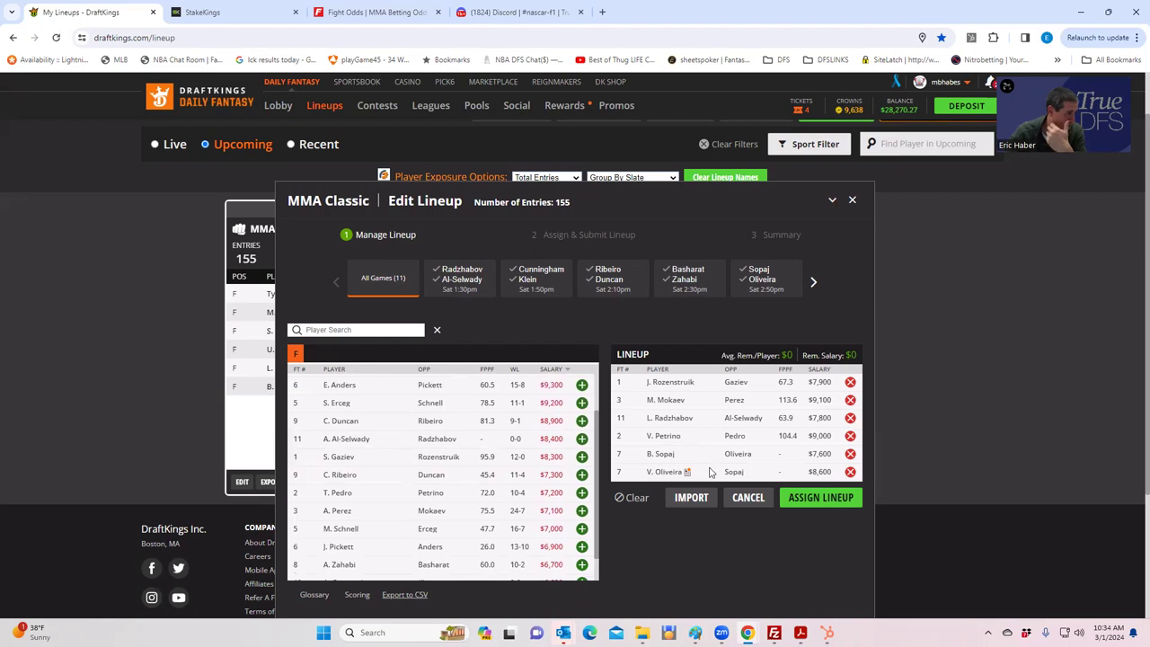
Remove V. Oliveira, B. Sopaj, V. Petrino and L. Radzhabov from the lineup.
click(849, 471)
click(850, 454)
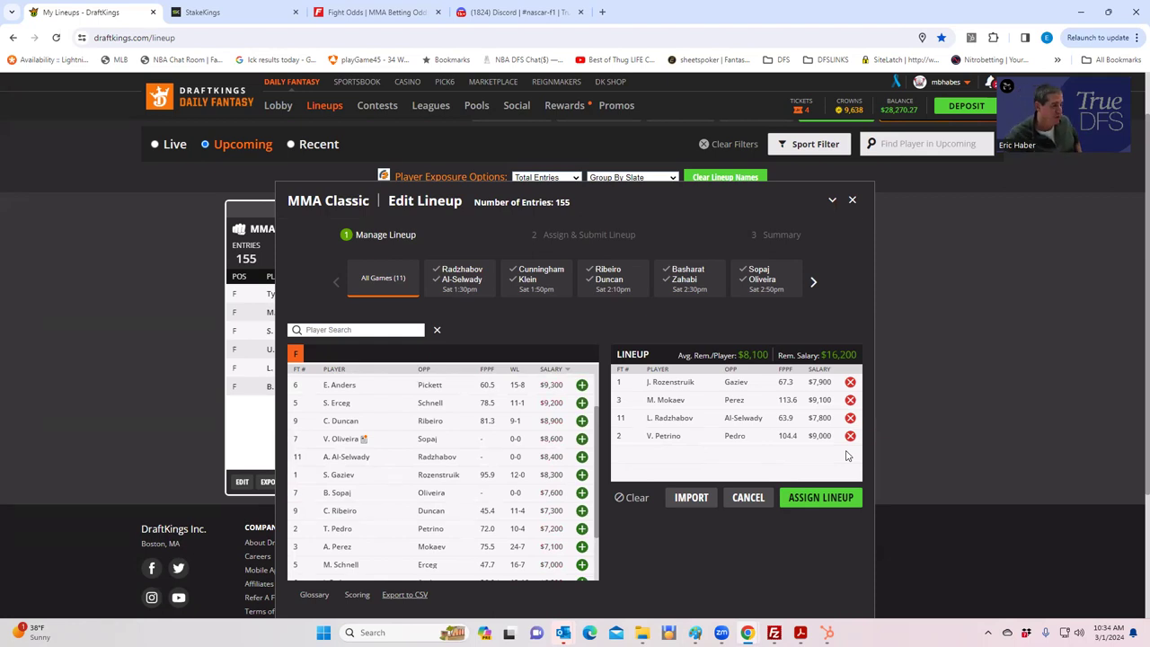
click(850, 435)
click(850, 418)
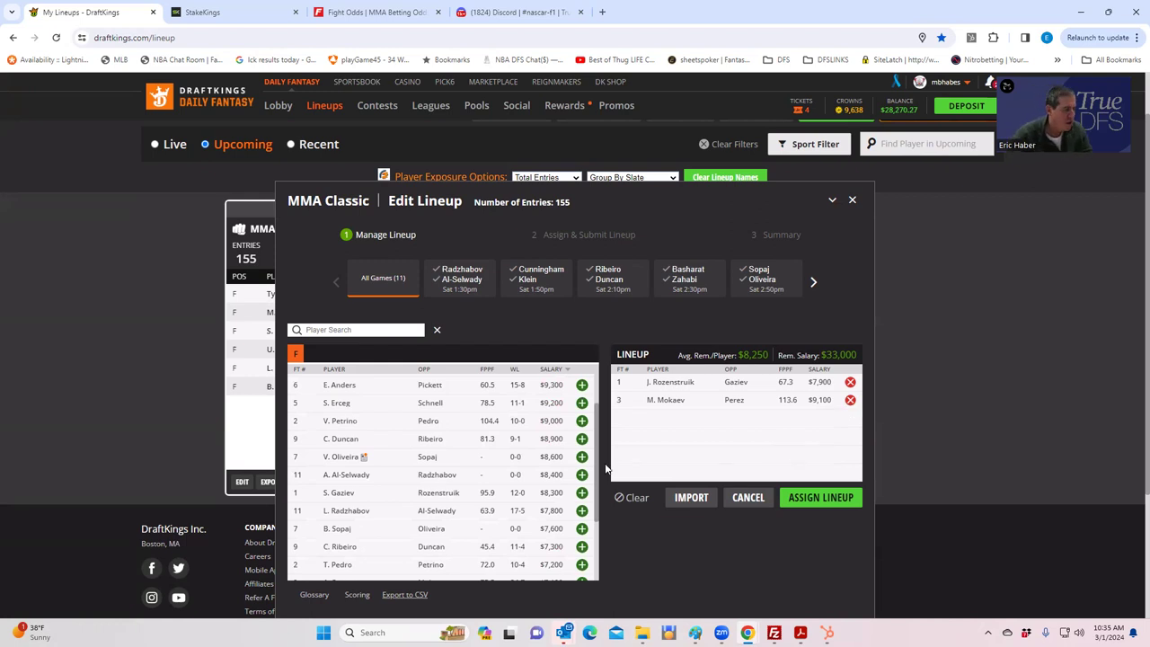
Look through the cheaper fighters in the pool and re-sort the list by fight number.
drag(598, 486, 590, 576)
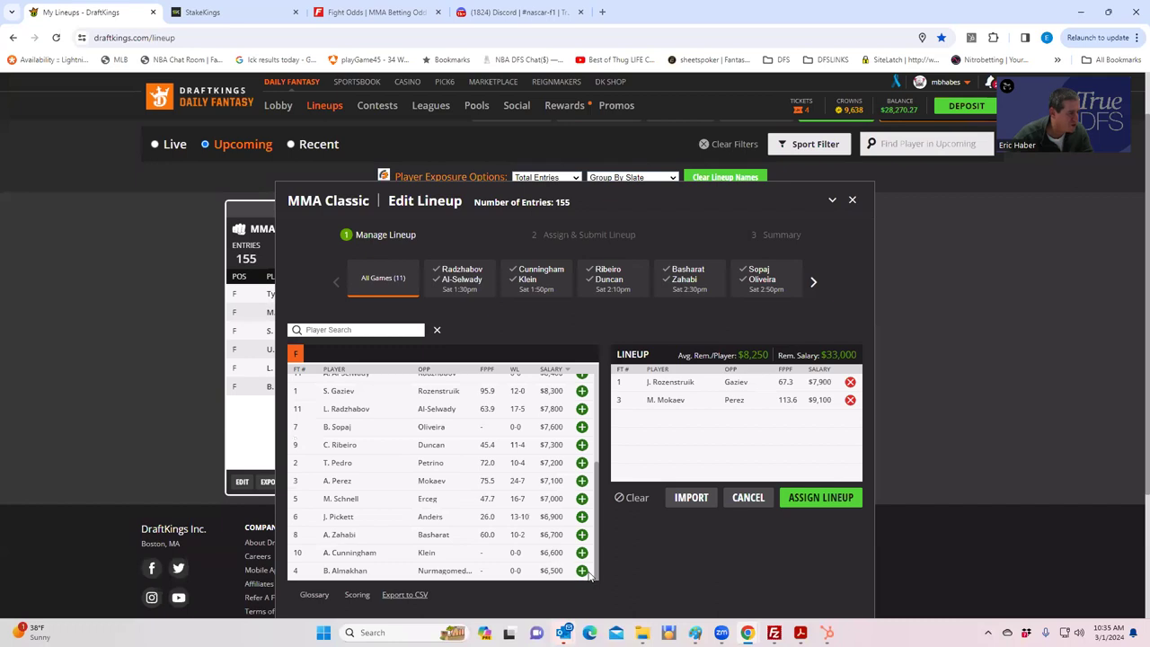
drag(598, 537, 597, 452)
click(301, 369)
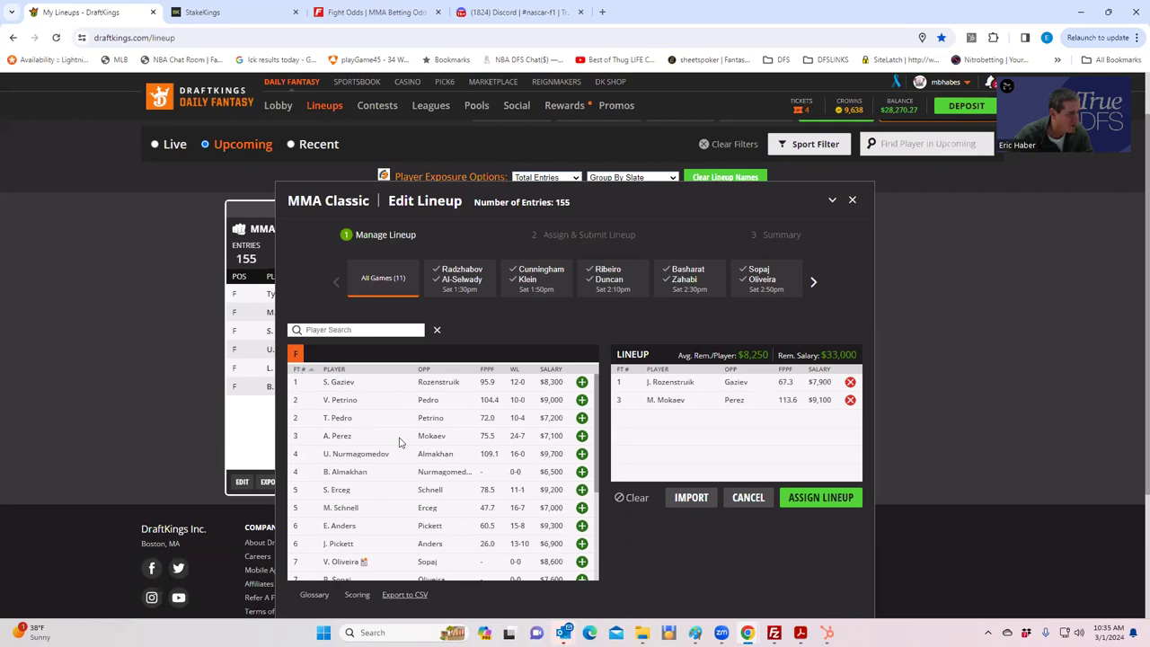
Switch to the FightOdds list, examine the Christian Leroy Duncan vs. Claudio Ribeiro prop odds and collapse them.
click(354, 14)
scroll(783, 220, up, 3)
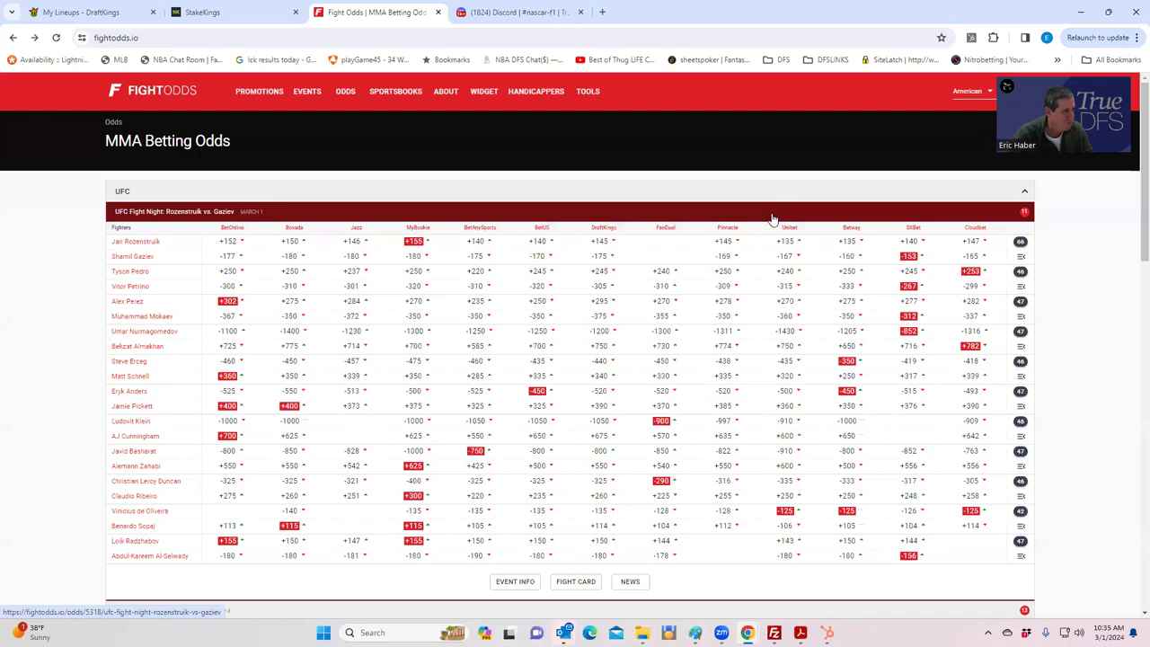
scroll(736, 314, down, 2)
scroll(739, 323, up, 1)
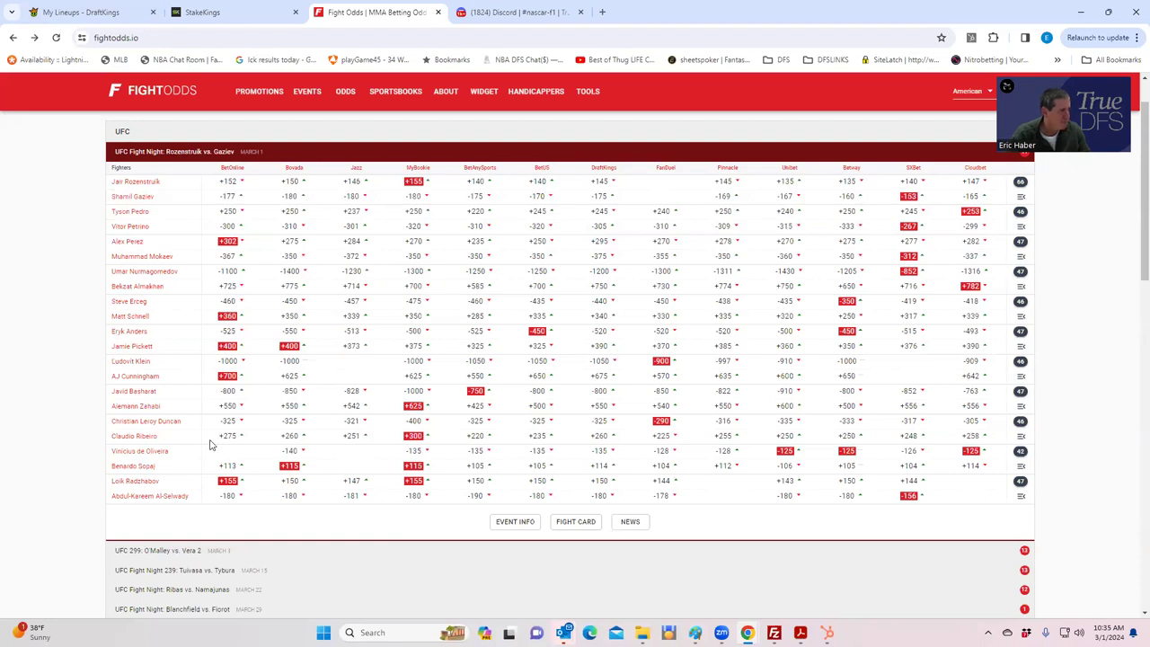
click(1020, 422)
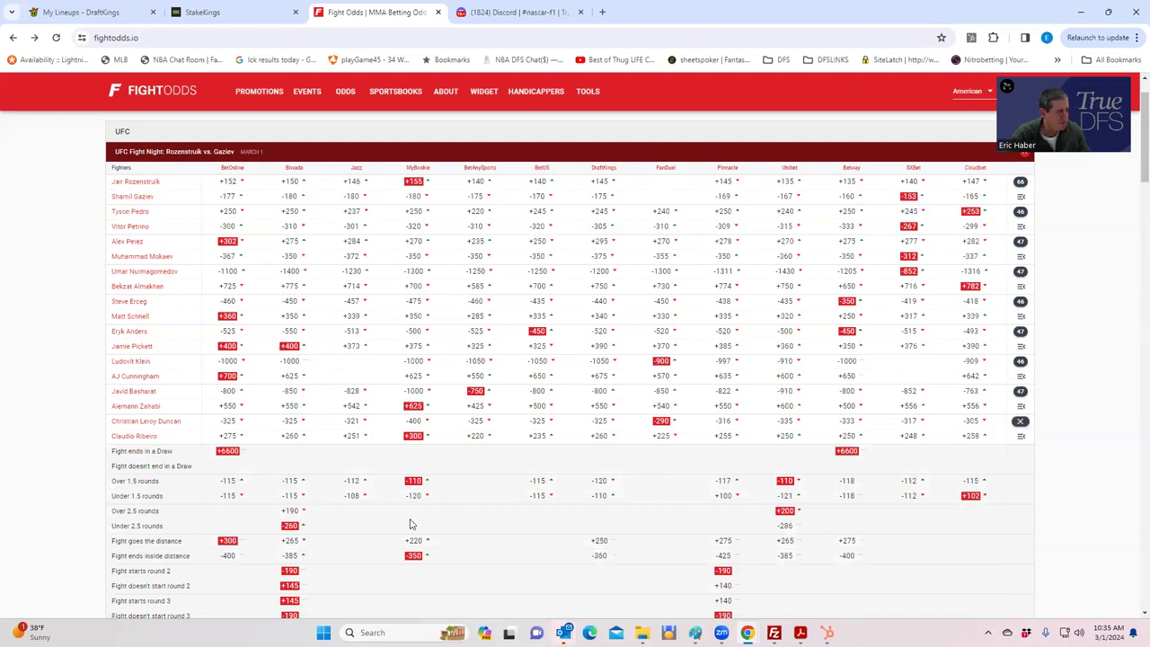
scroll(411, 524, down, 2)
scroll(401, 528, down, 1)
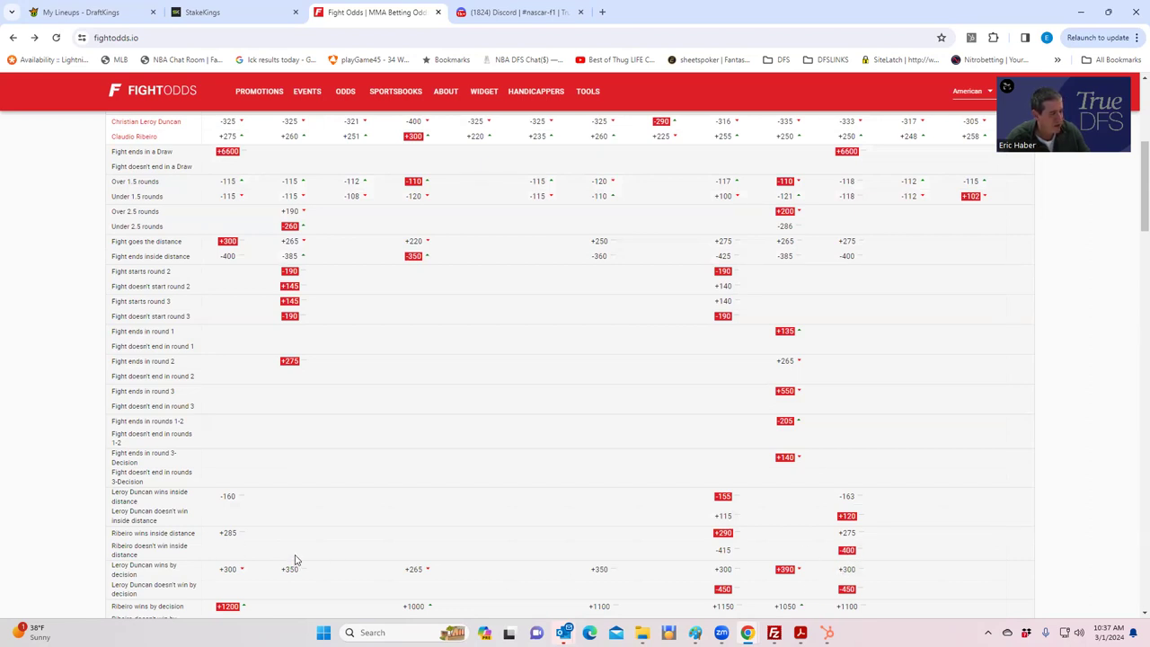
scroll(261, 510, up, 1)
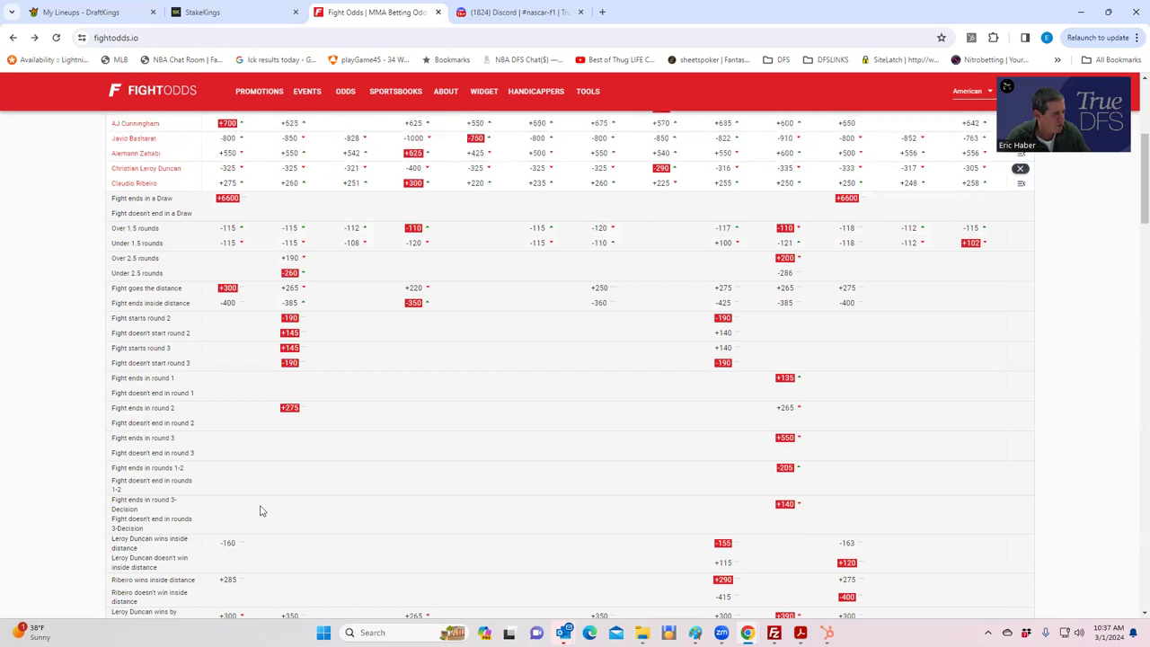
scroll(260, 511, up, 3)
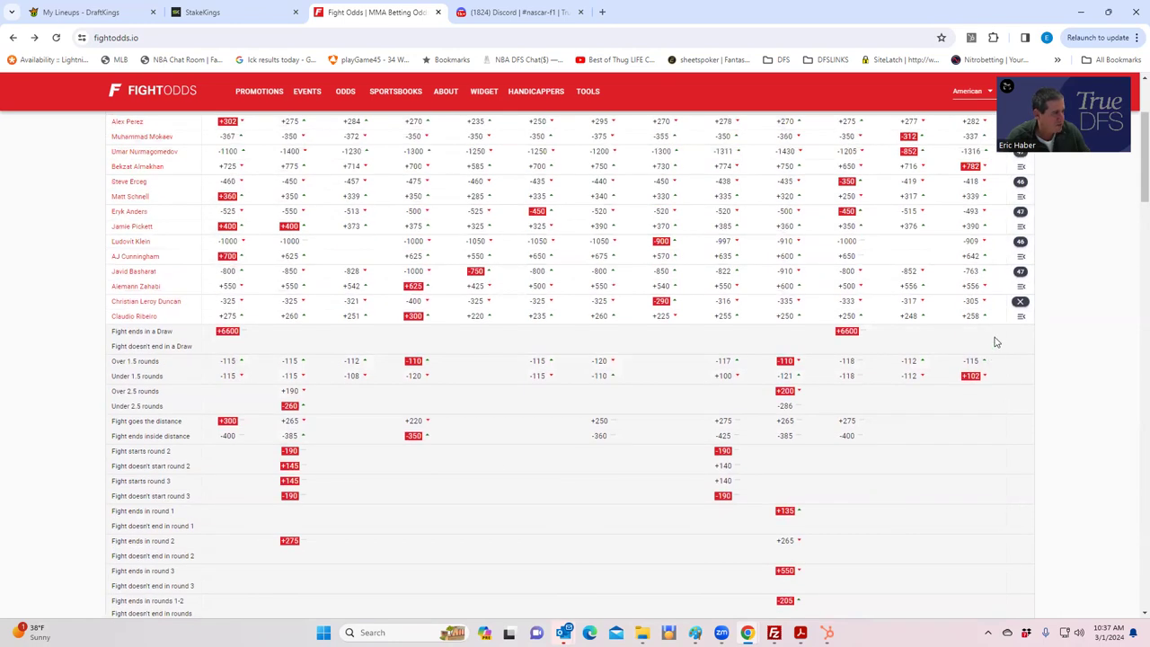
click(1019, 301)
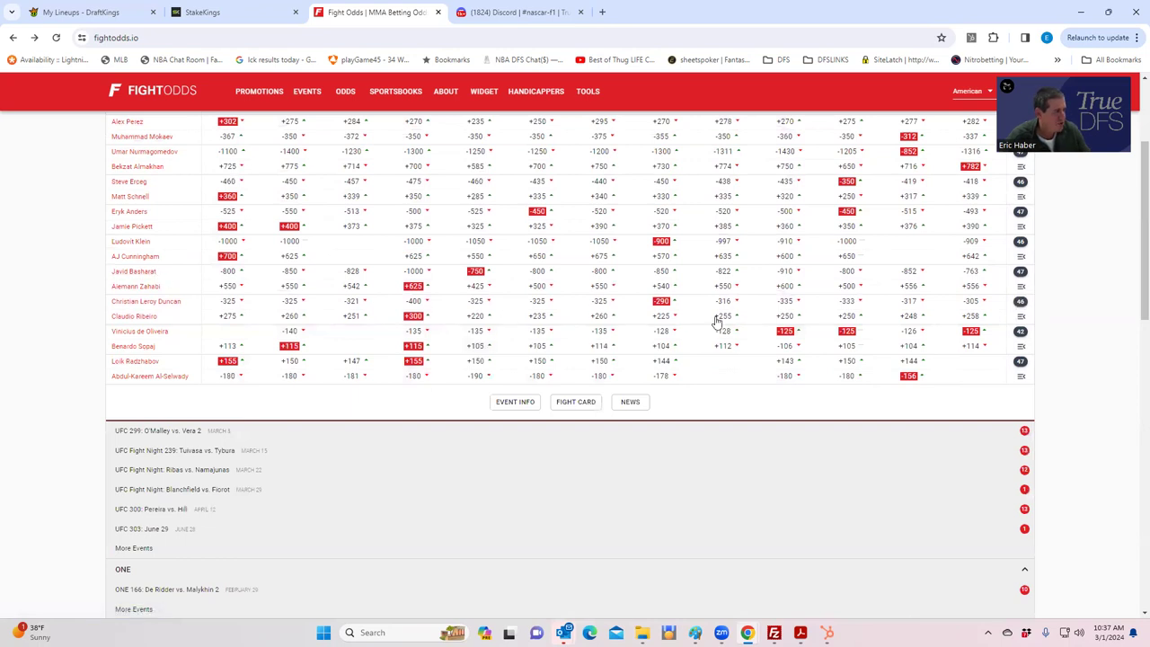
Expand the Javid Basharat vs. Aiemann Zahabi prop odds, then check the later fights in the DraftKings fighter pool.
click(1021, 273)
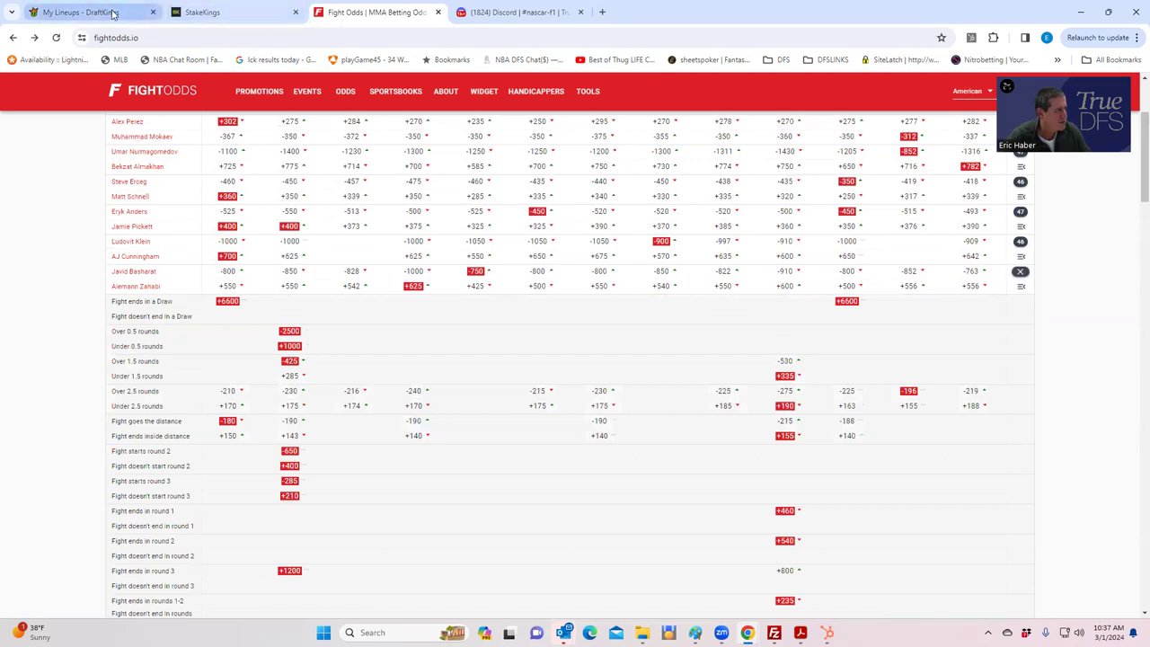
click(113, 13)
scroll(485, 499, down, 4)
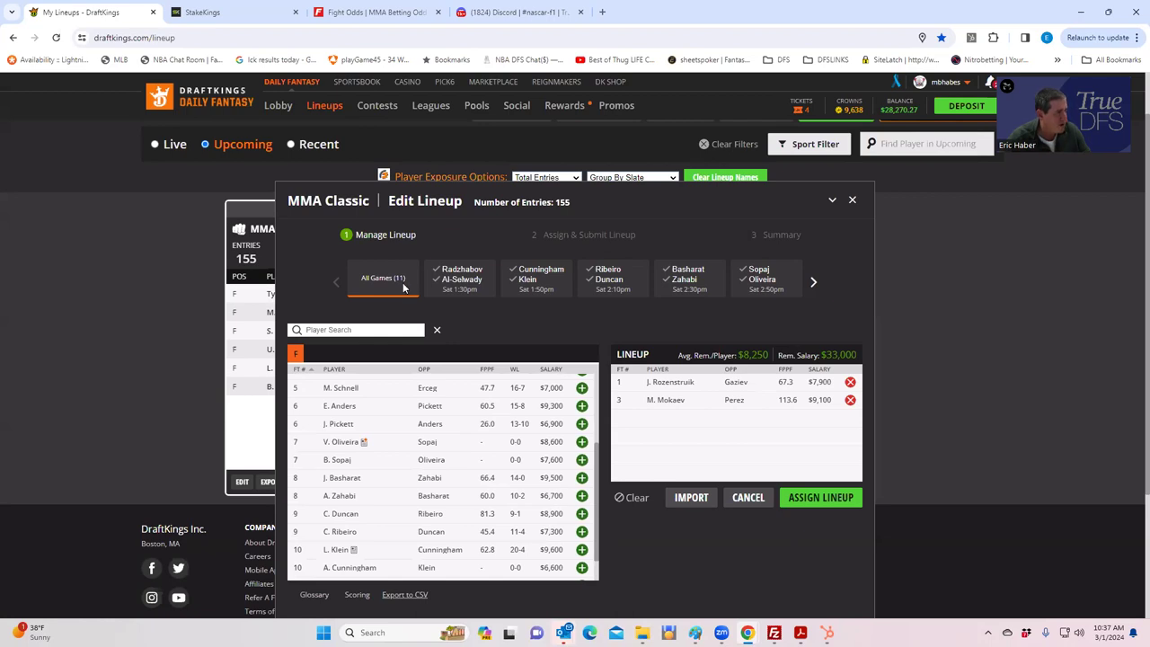
Switch to FightOdds and examine the round and method-of-victory prop odds for Javid Basharat vs. Aiemann Zahabi.
click(380, 13)
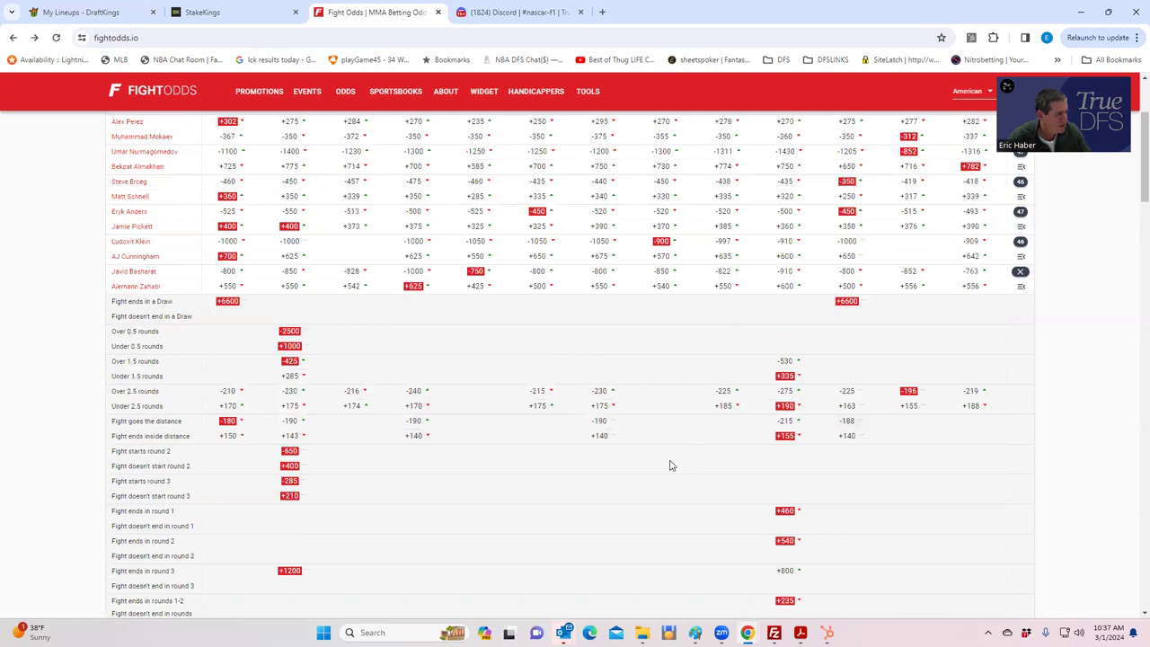
scroll(669, 465, down, 2)
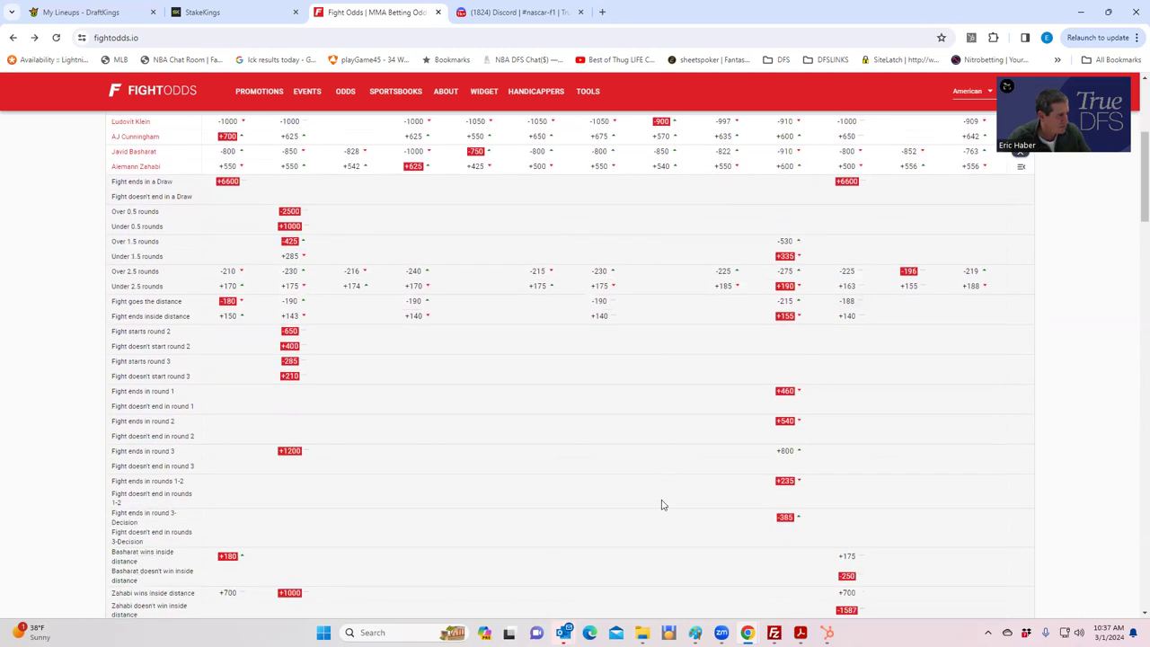
scroll(680, 525, down, 1)
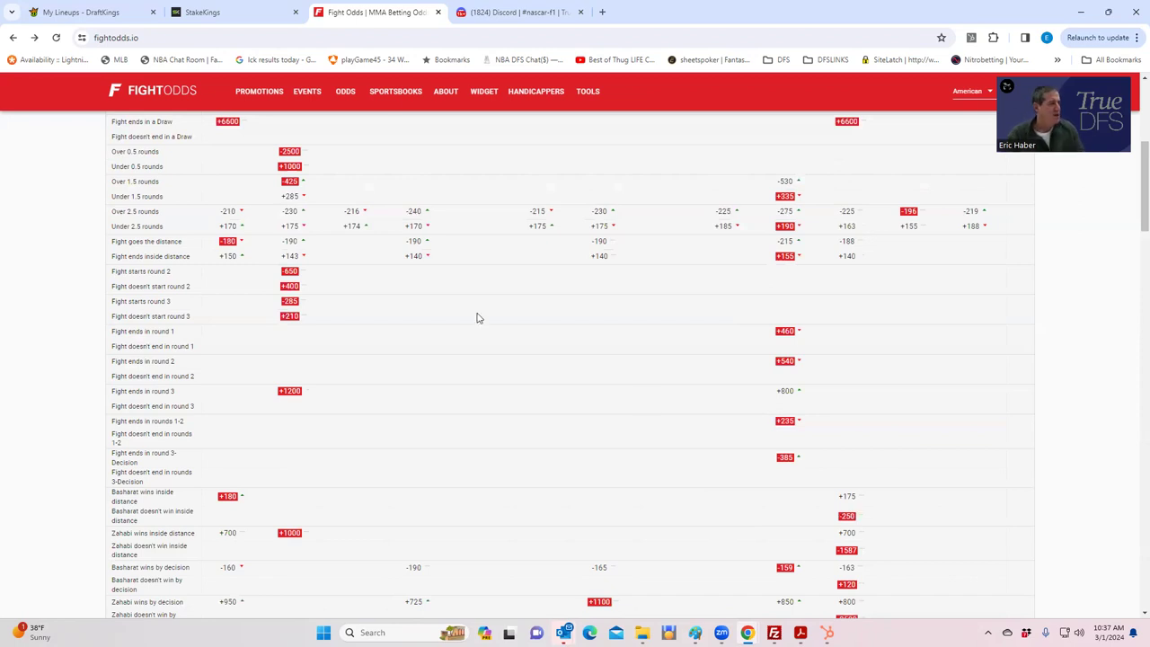
Switch to the DraftKings fighter pool, review Javid Basharat's fight log in his player card and close it.
click(90, 18)
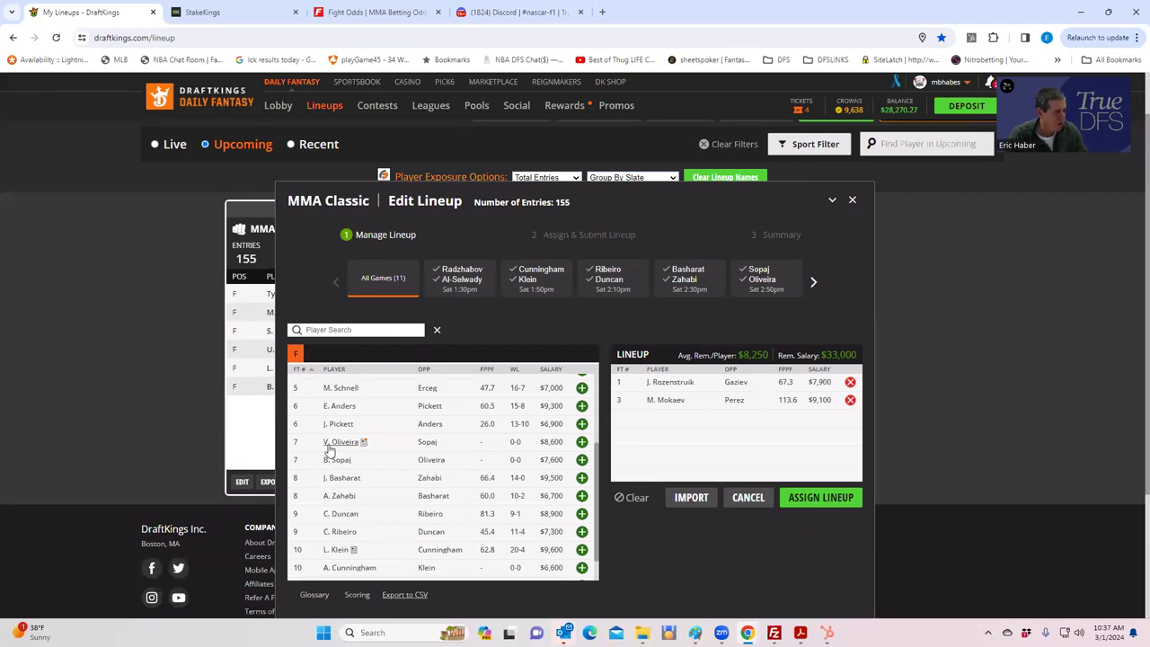
scroll(339, 422, up, 3)
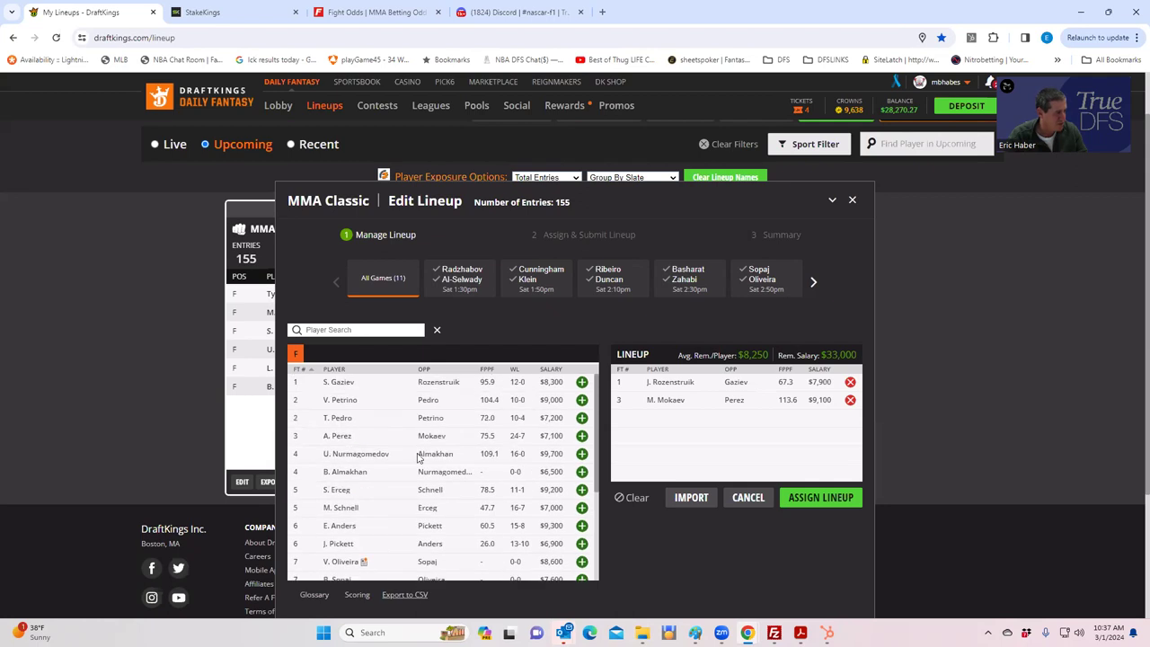
scroll(363, 496, down, 3)
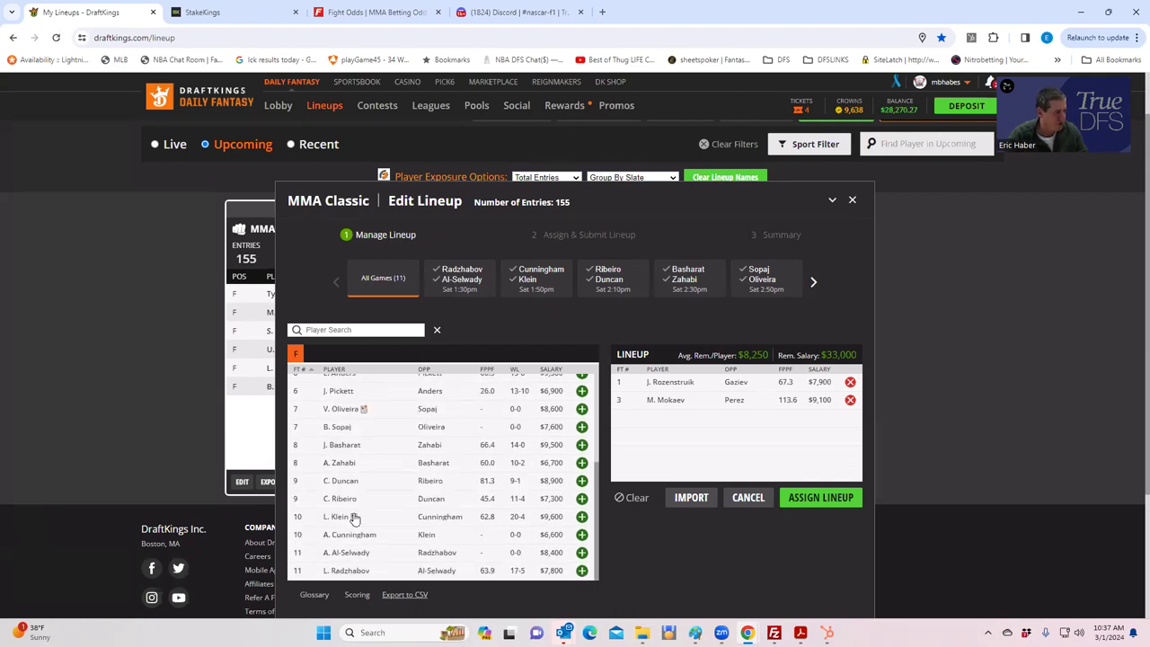
click(345, 445)
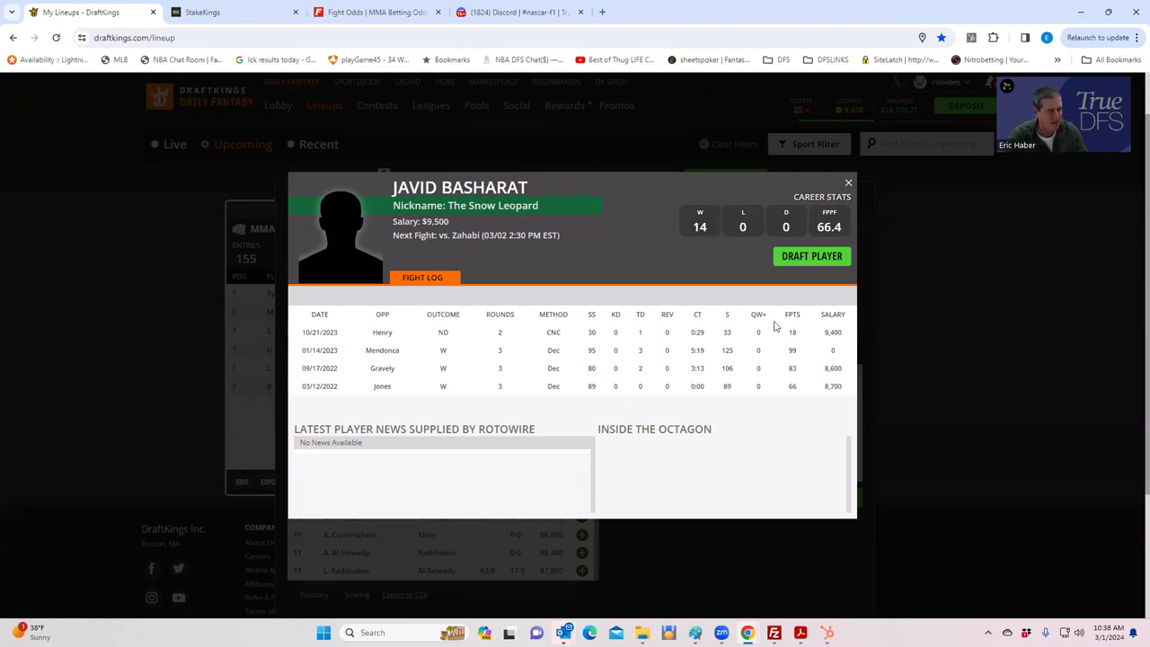
click(848, 184)
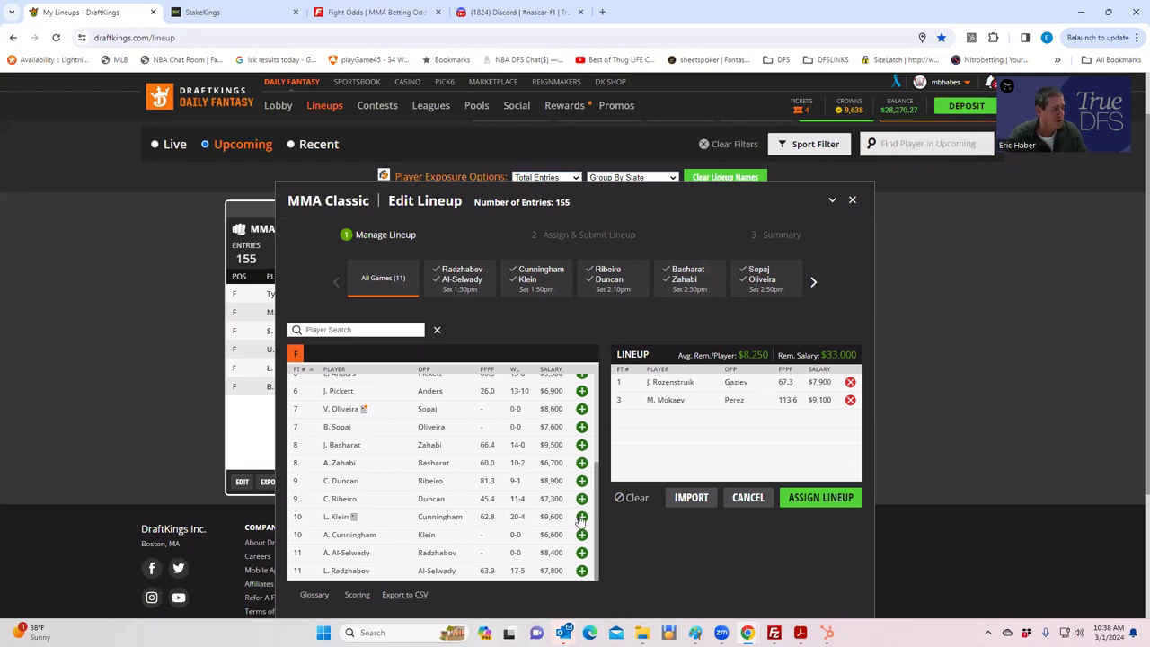
Switch to FightOdds, recheck the Javid Basharat vs. Aiemann Zahabi prop odds and collapse them.
click(497, 13)
click(344, 15)
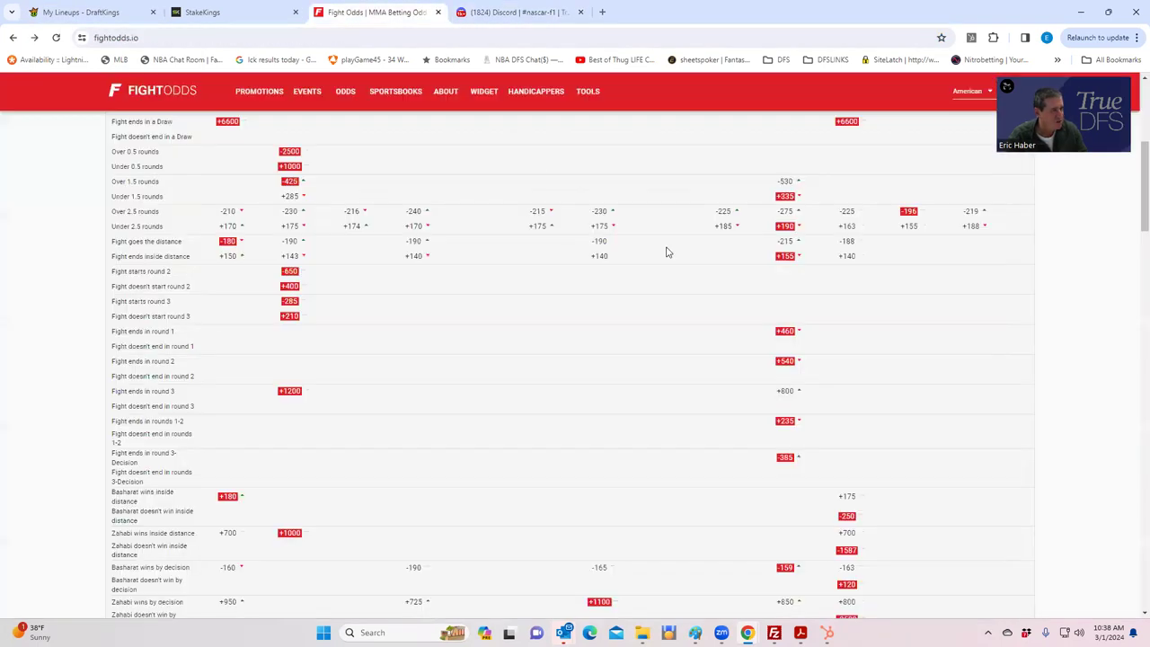
scroll(898, 386, down, 3)
scroll(873, 374, up, 5)
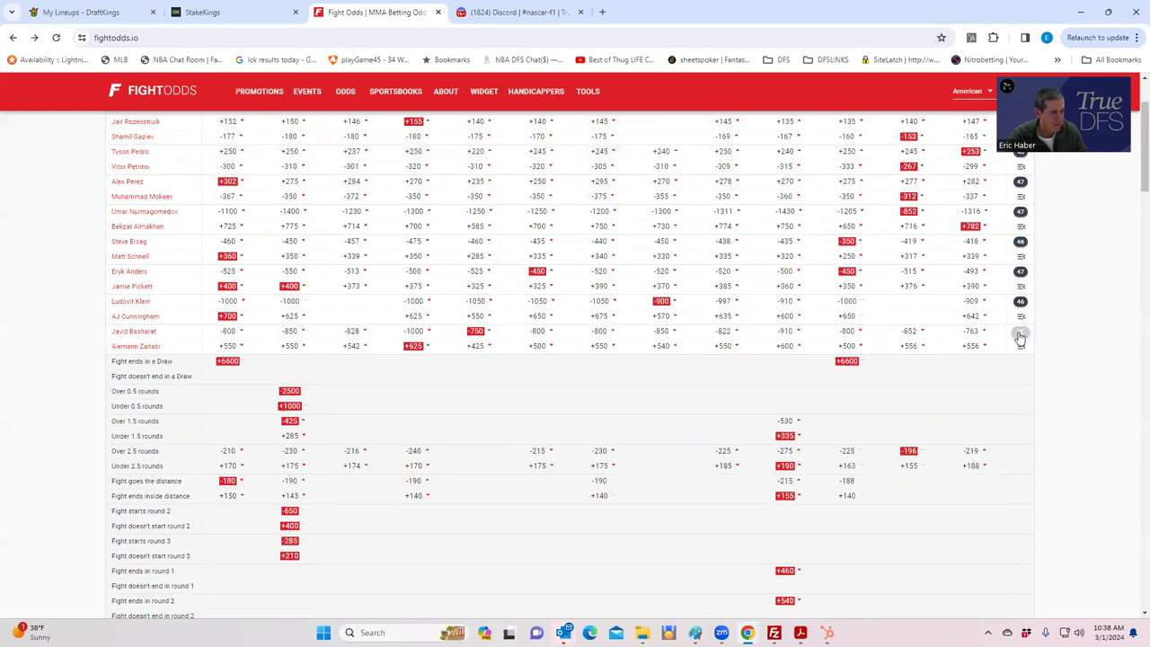
click(1020, 336)
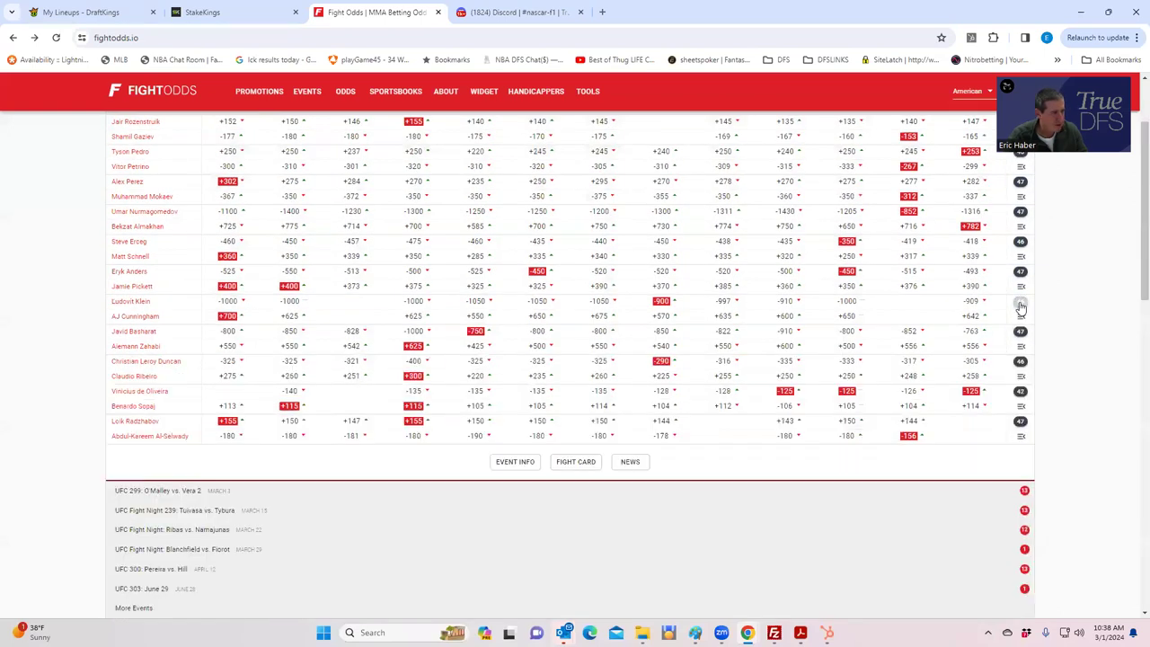
Expand the Ludovit Klein vs. AJ Cunningham prop odds, examine the inside-distance, method and round odds, and collapse them.
click(1019, 302)
scroll(528, 454, down, 3)
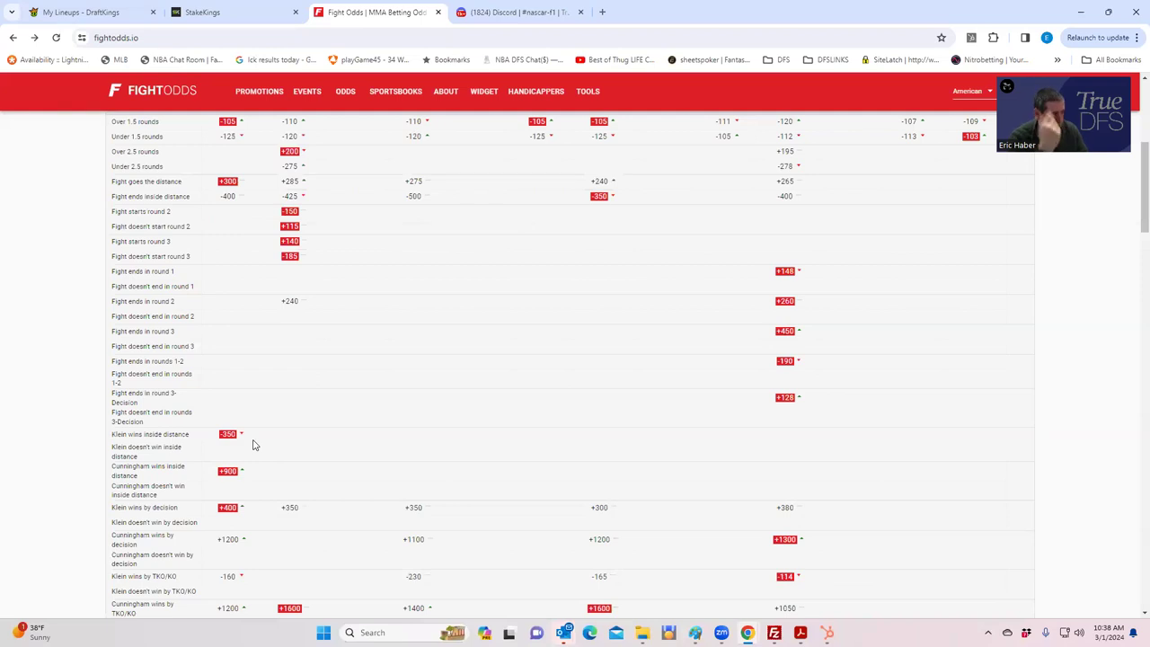
scroll(626, 510, down, 2)
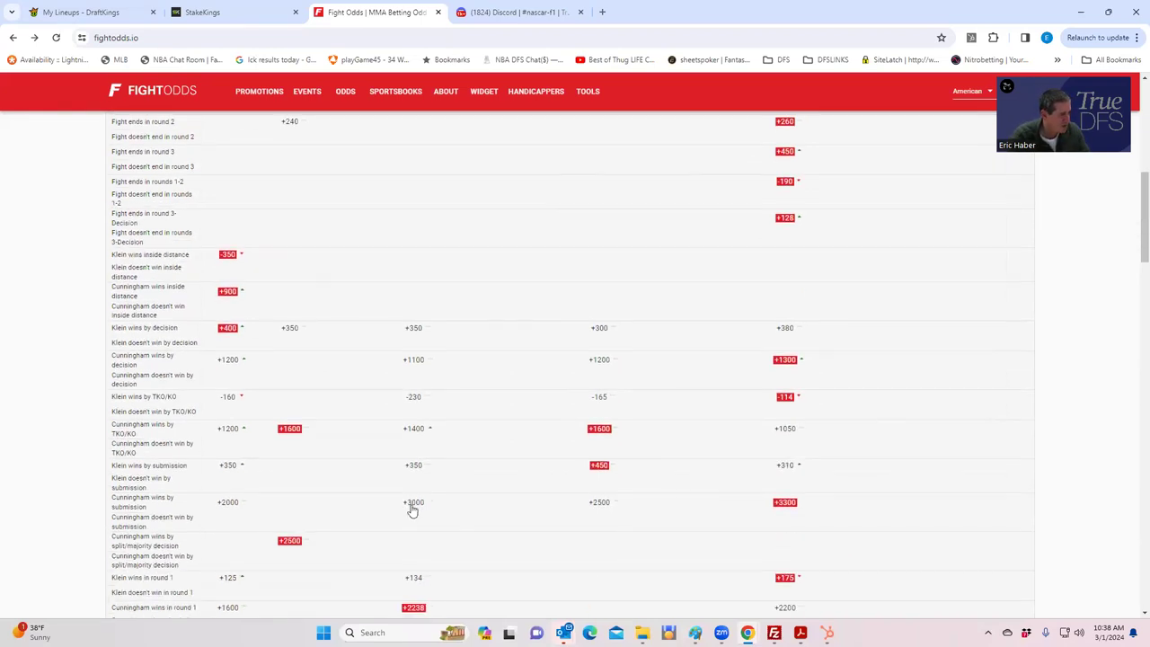
scroll(321, 535, down, 1)
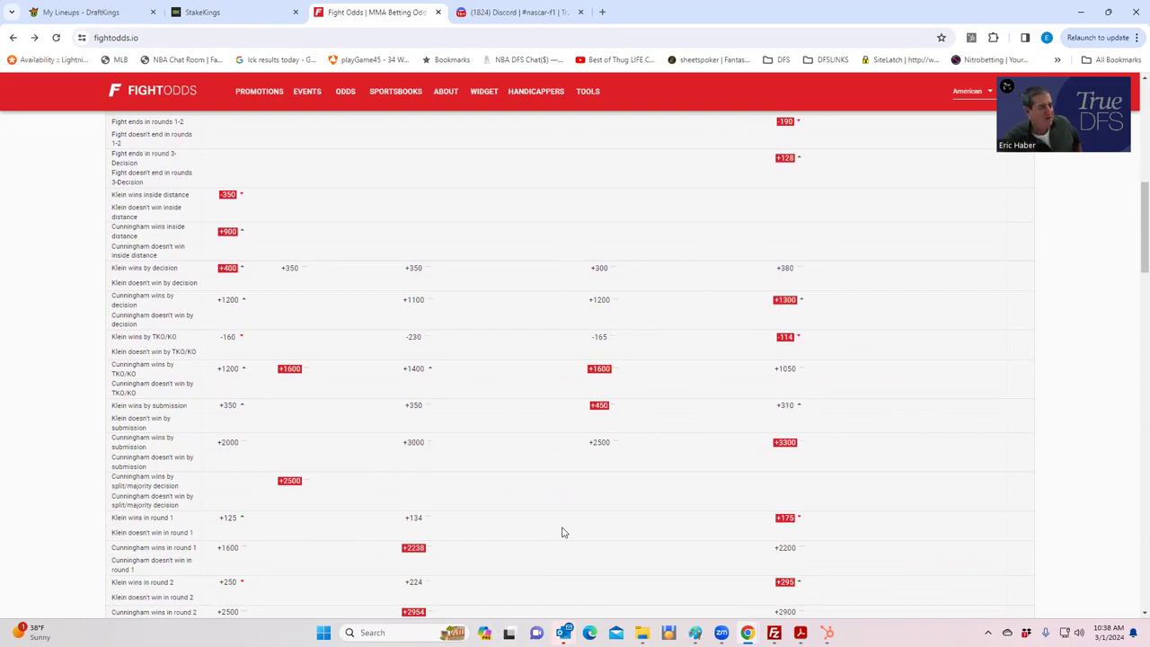
scroll(923, 244, up, 5)
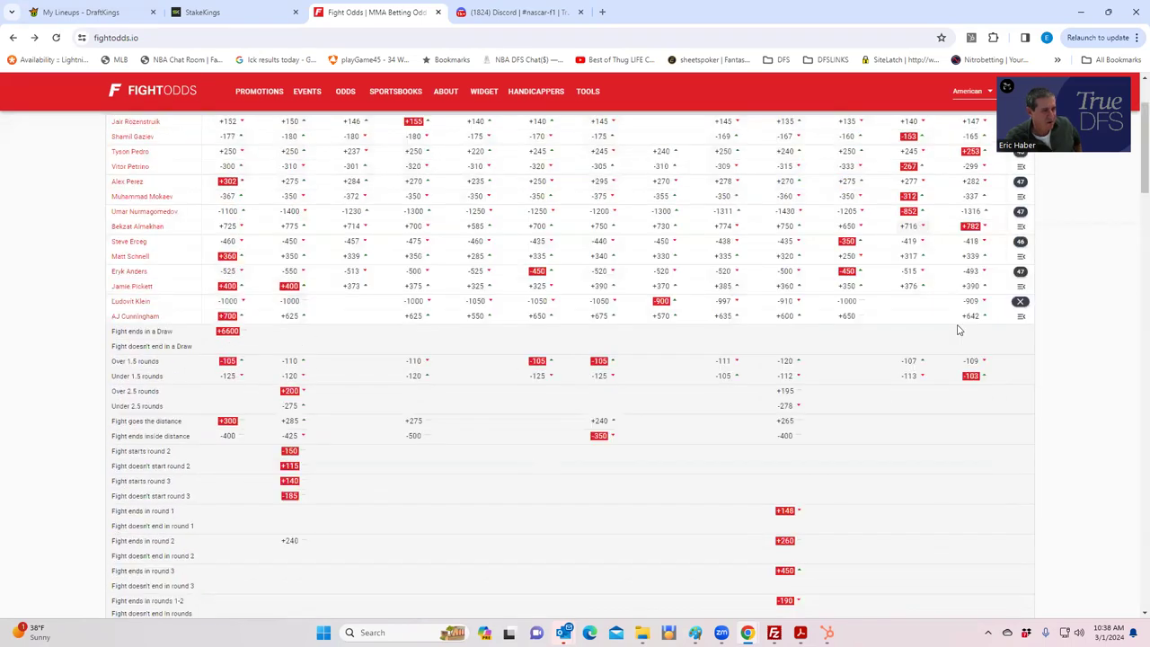
scroll(958, 330, up, 3)
click(1020, 421)
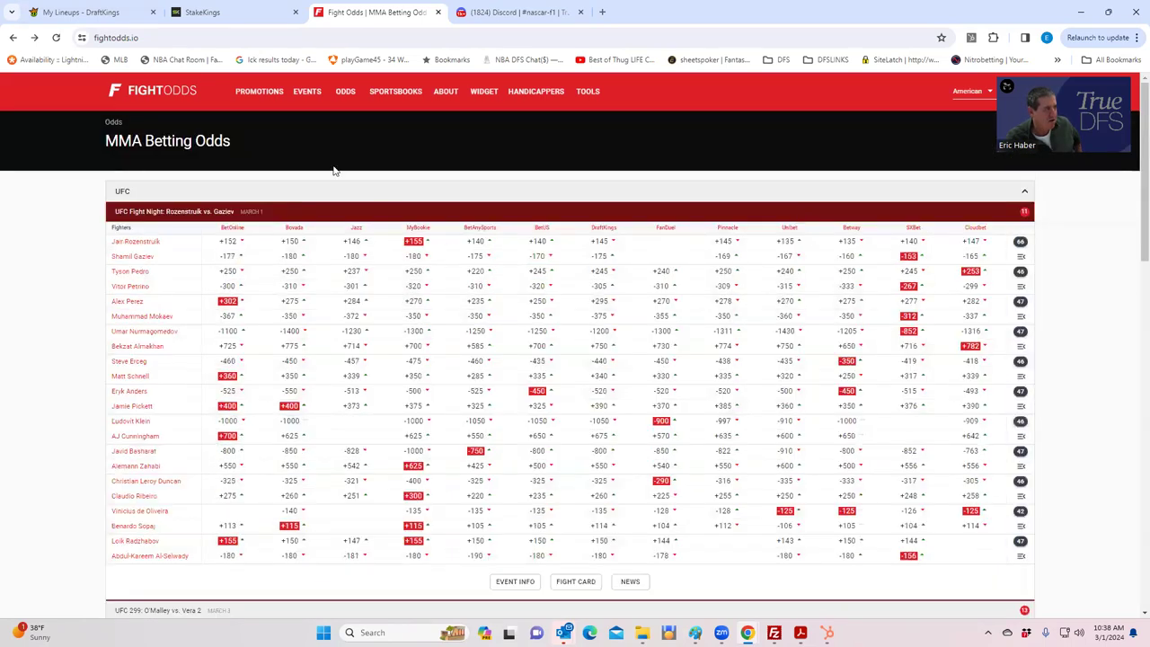
Switch back to the DraftKings lineup editor and review the fighters and salaries in the middle of the pool.
click(509, 14)
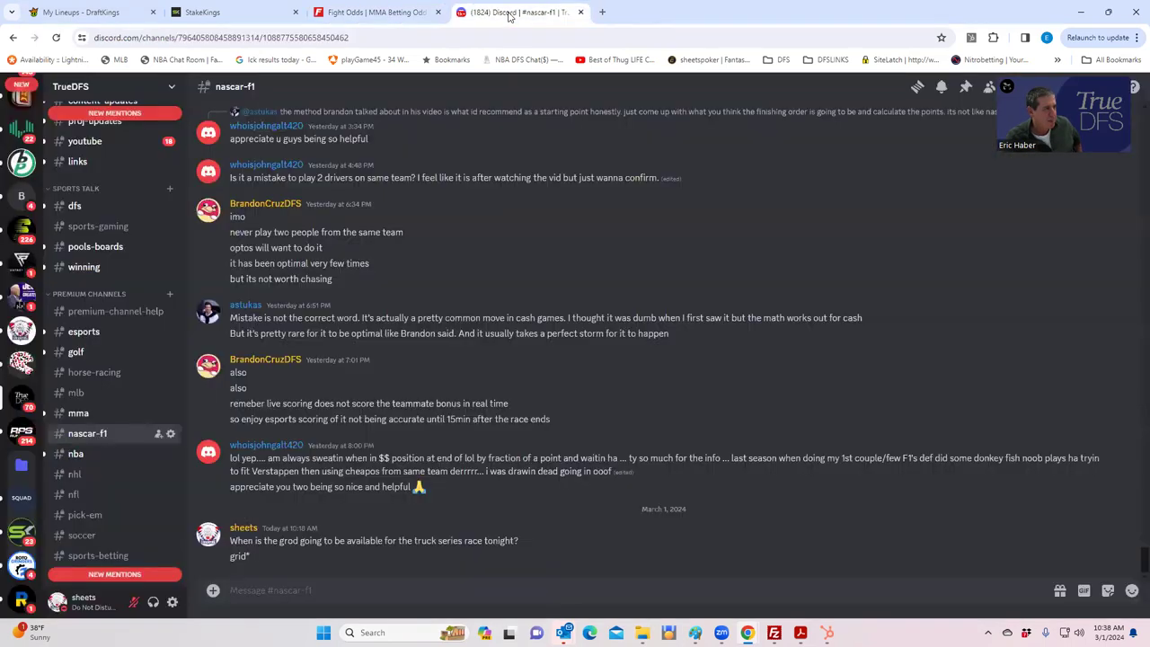
click(289, 14)
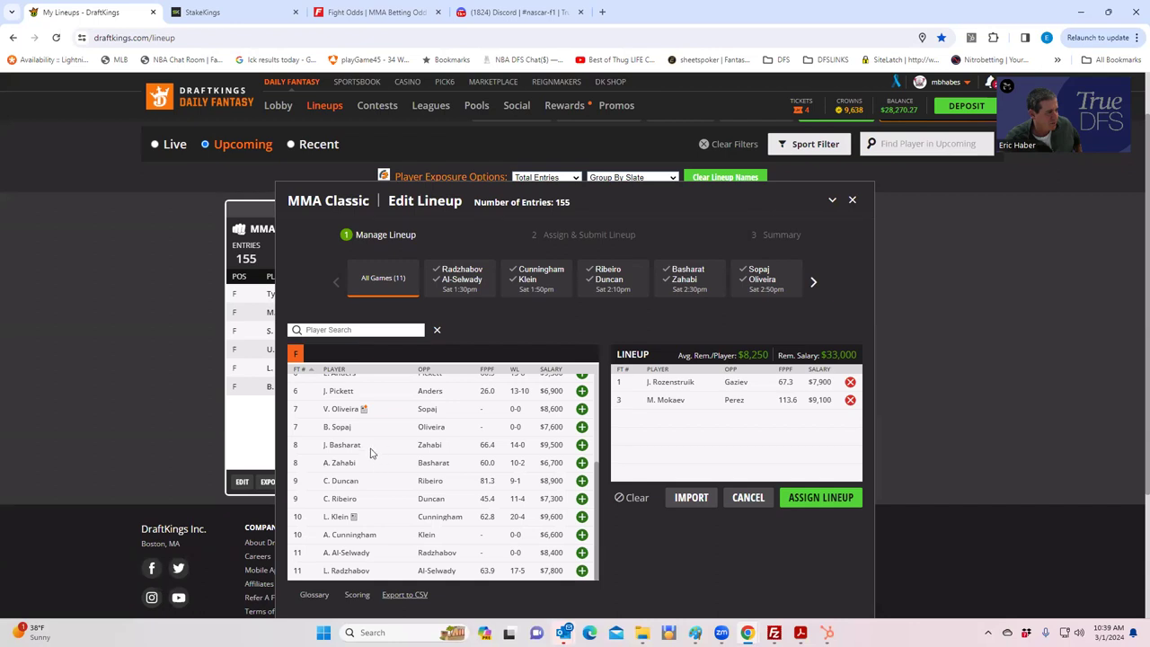
scroll(359, 431, up, 1)
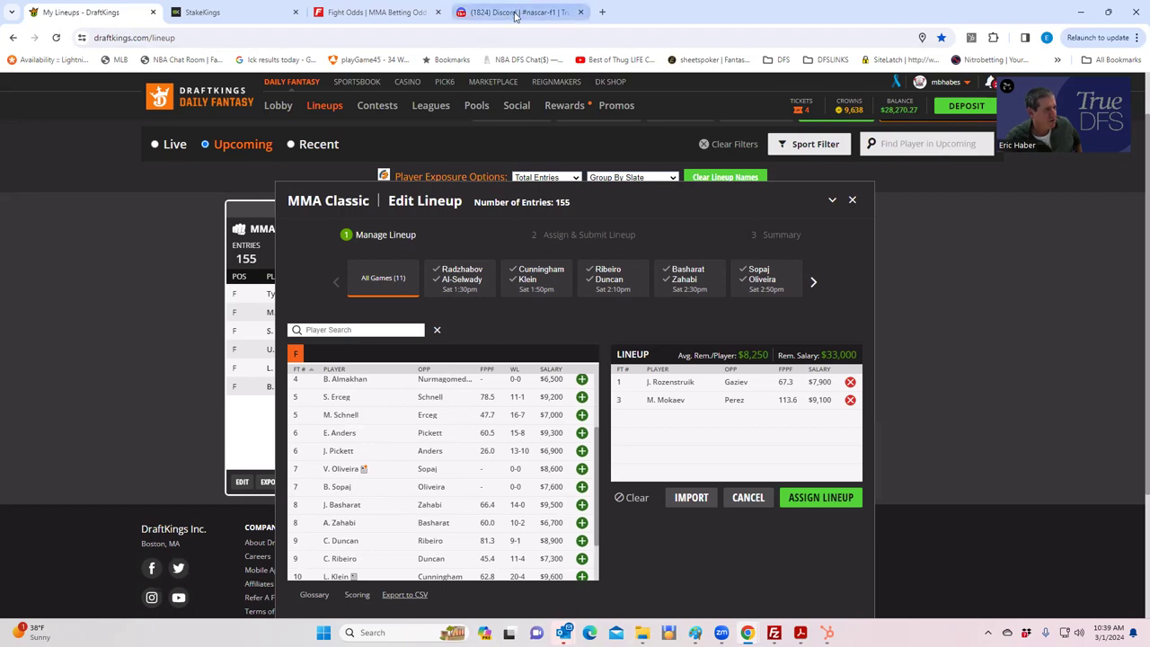
Switch to FightOdds, expand the Eryk Anders vs. Jamie Pickett prop odds, examine them and collapse them.
click(373, 13)
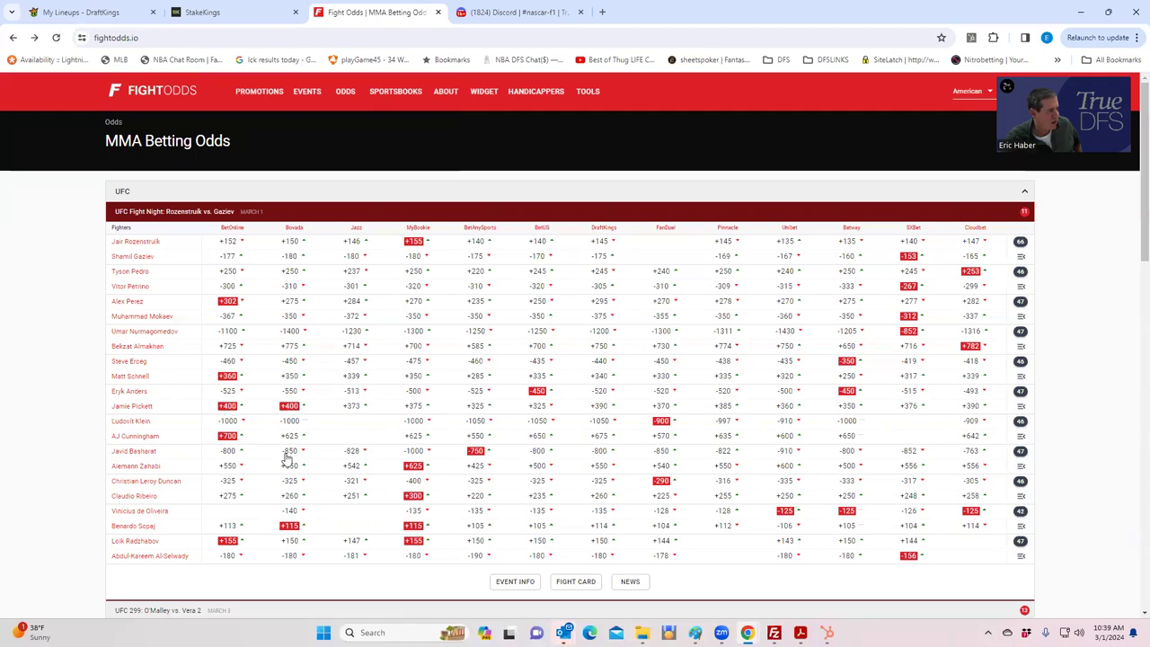
click(1020, 393)
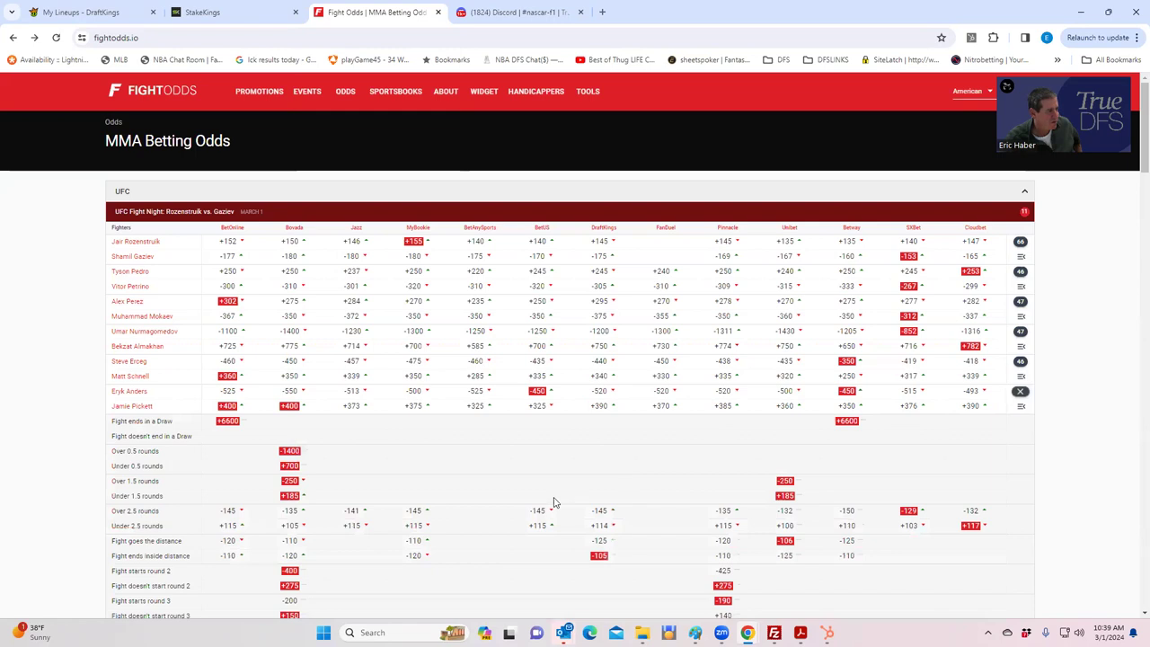
scroll(554, 502, down, 2)
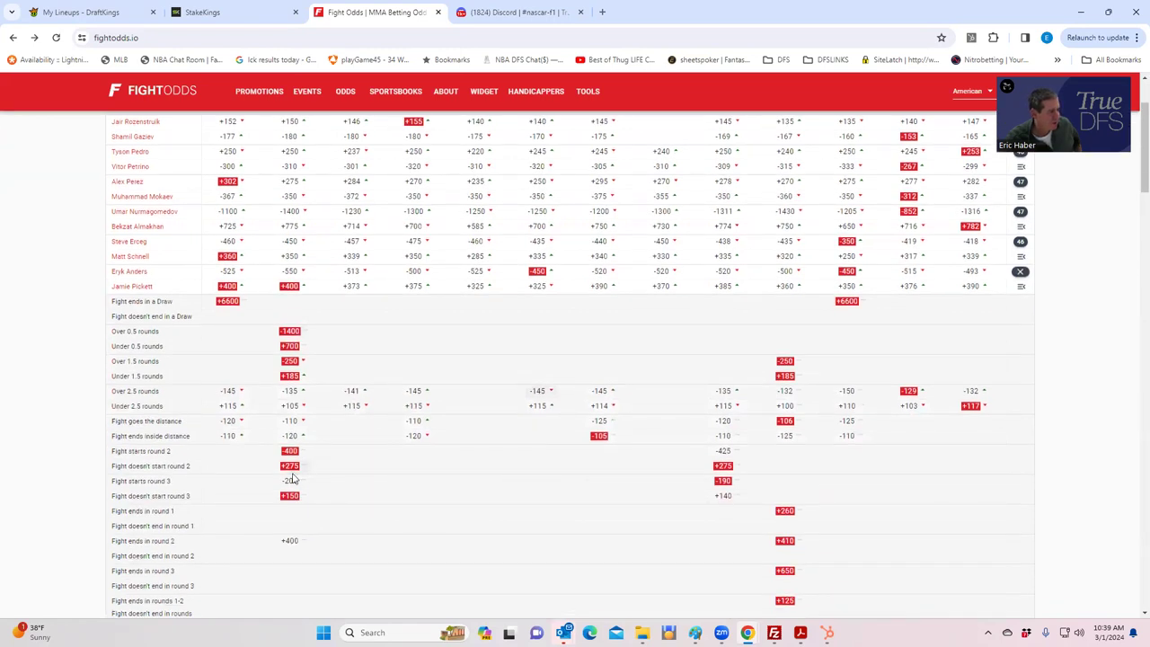
scroll(301, 521, down, 2)
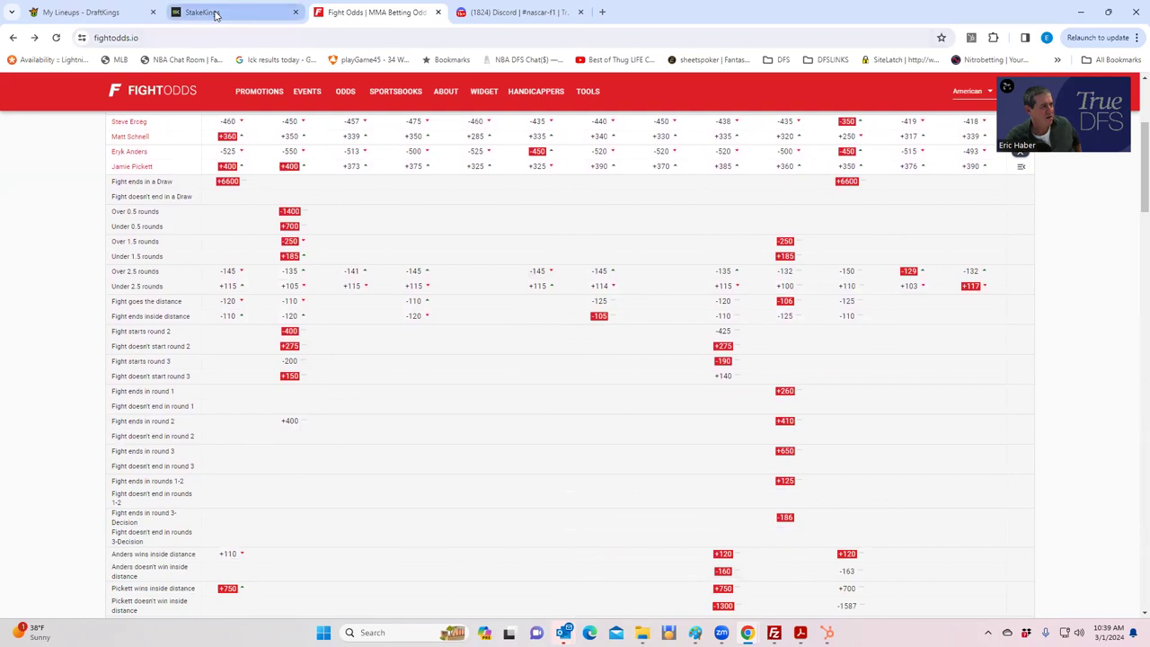
click(486, 14)
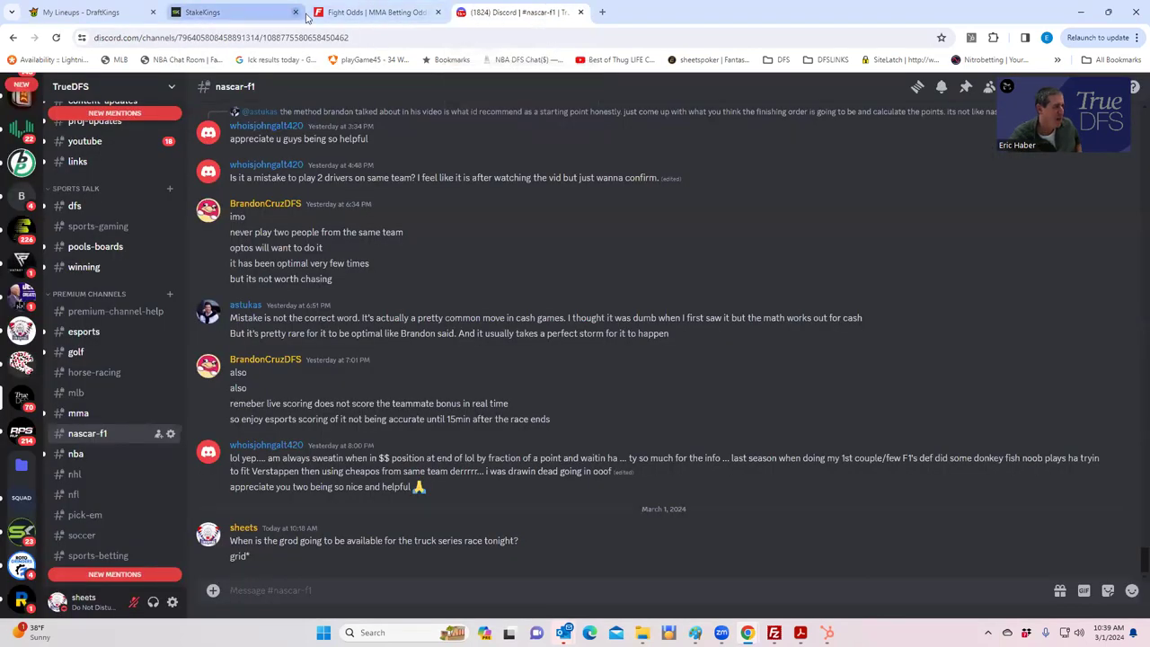
click(342, 18)
scroll(930, 235, up, 2)
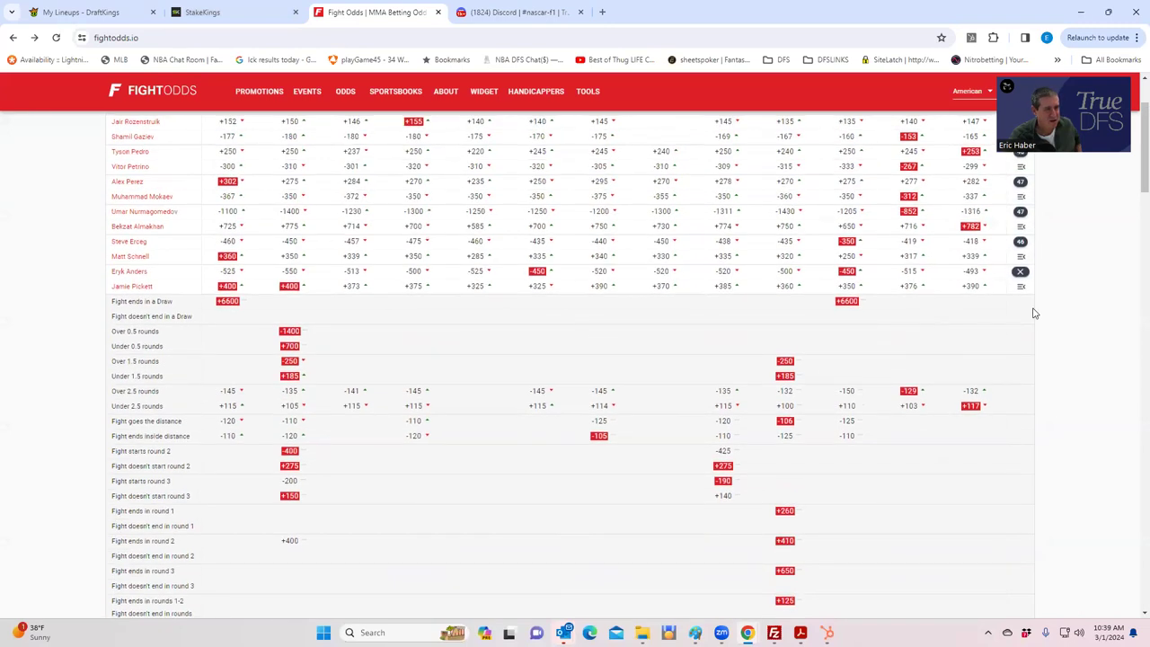
click(1021, 276)
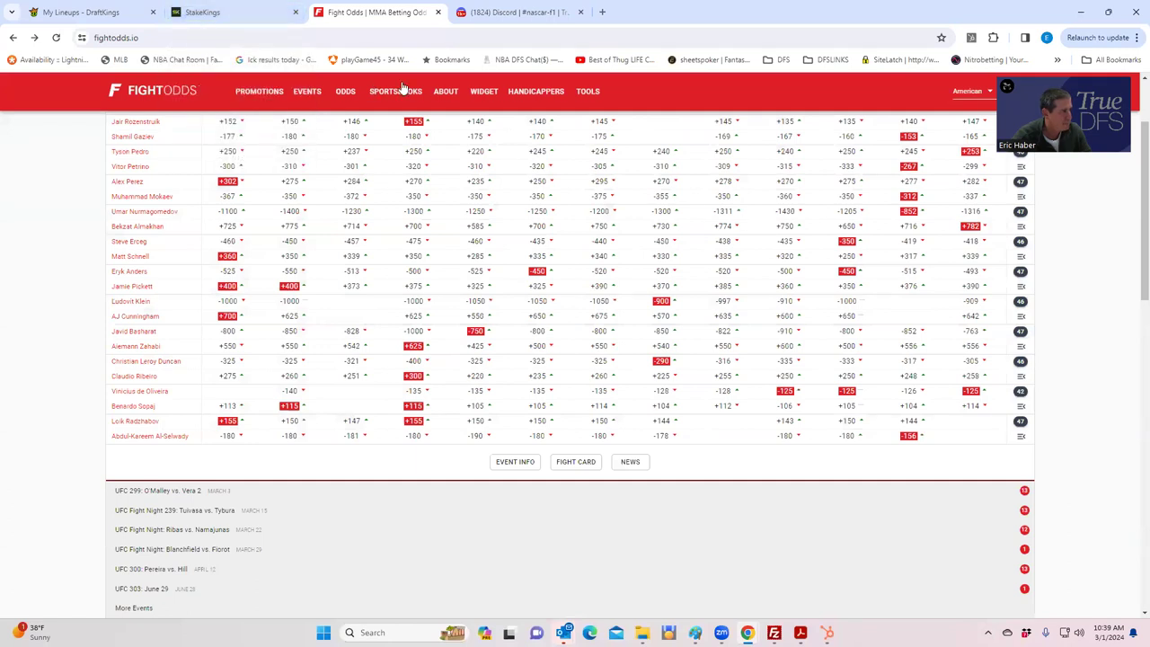
Check the DraftKings fighter pool, then expand and examine the Steve Erceg vs. Matt Schnell prop odds on FightOdds.
click(79, 13)
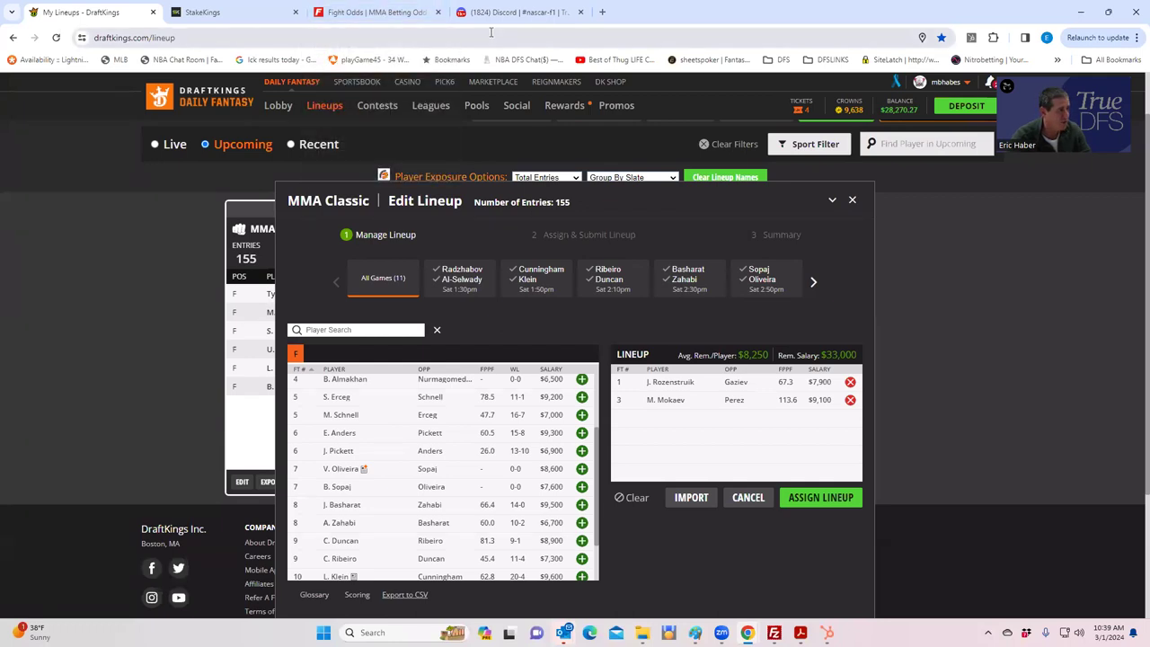
click(350, 20)
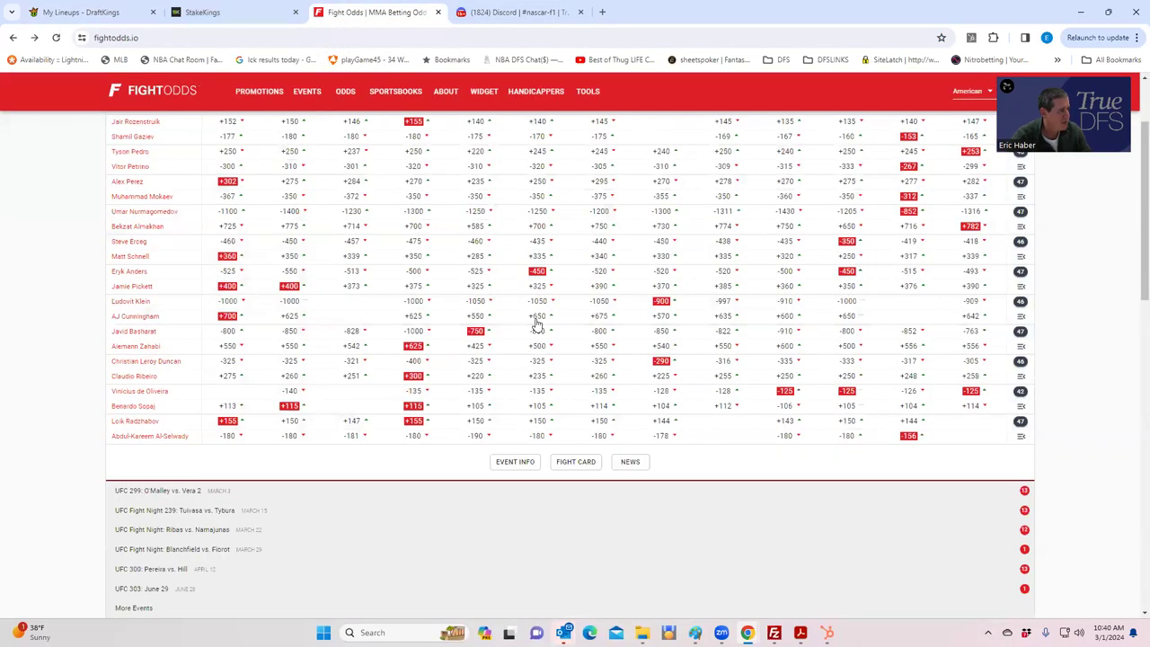
click(1020, 240)
scroll(414, 440, down, 3)
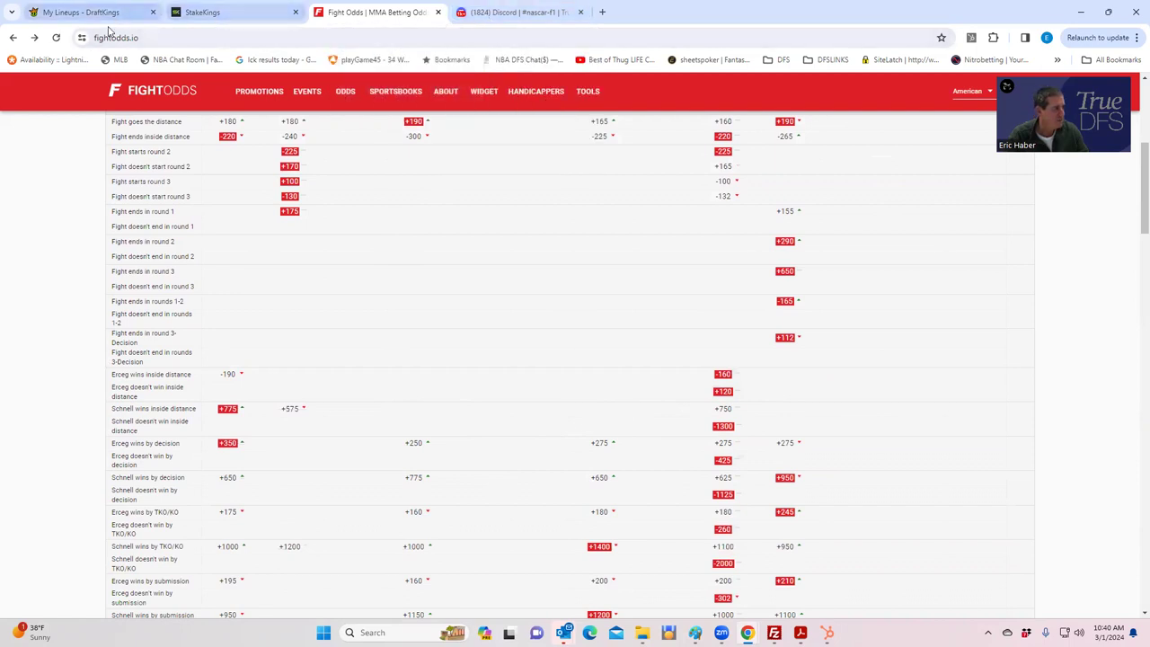
Check the earlier fights' salaries in the DraftKings pool, then collapse the Erceg vs. Schnell prop odds on FightOdds.
click(70, 12)
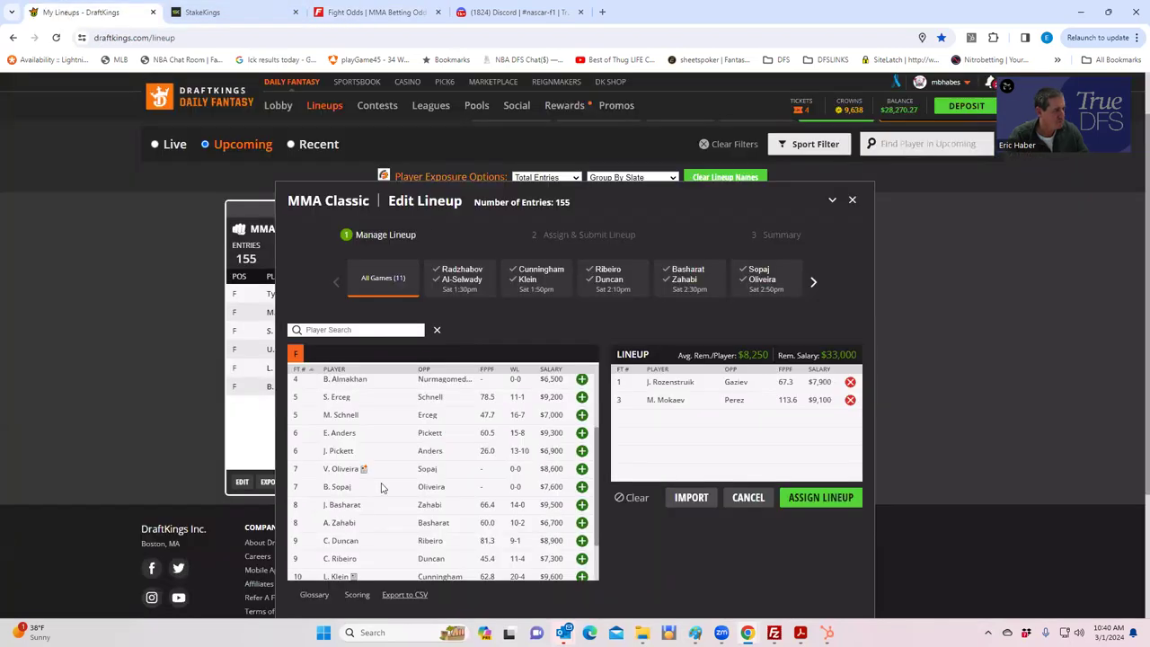
scroll(377, 421, up, 1)
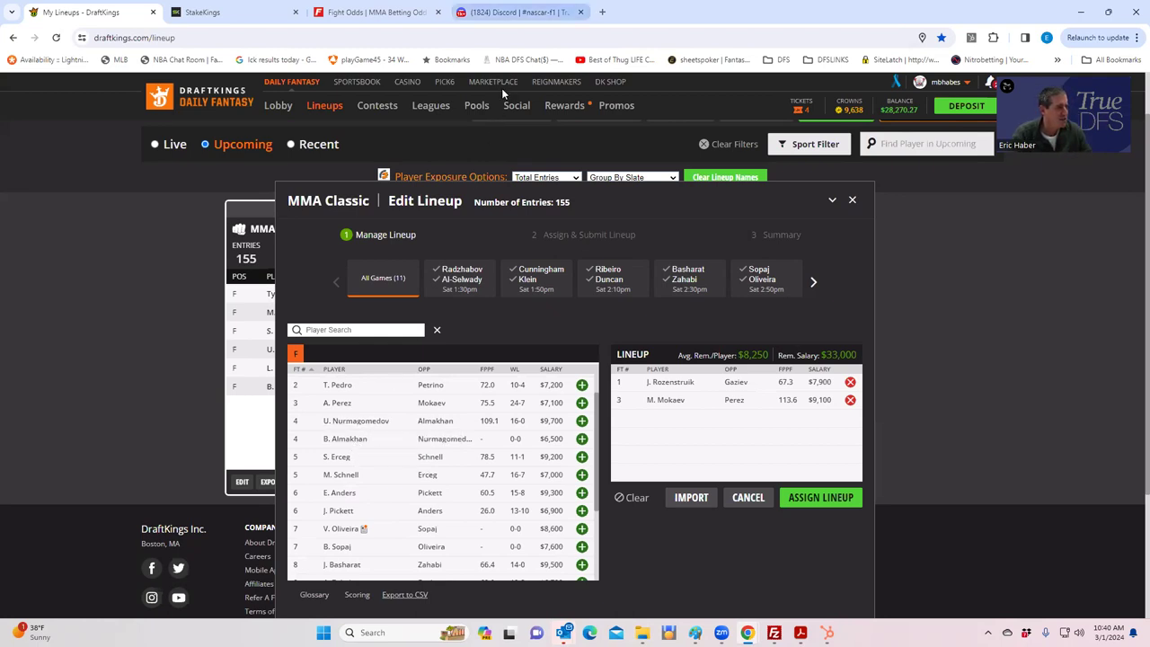
click(517, 12)
click(371, 11)
scroll(700, 265, up, 3)
scroll(979, 279, up, 1)
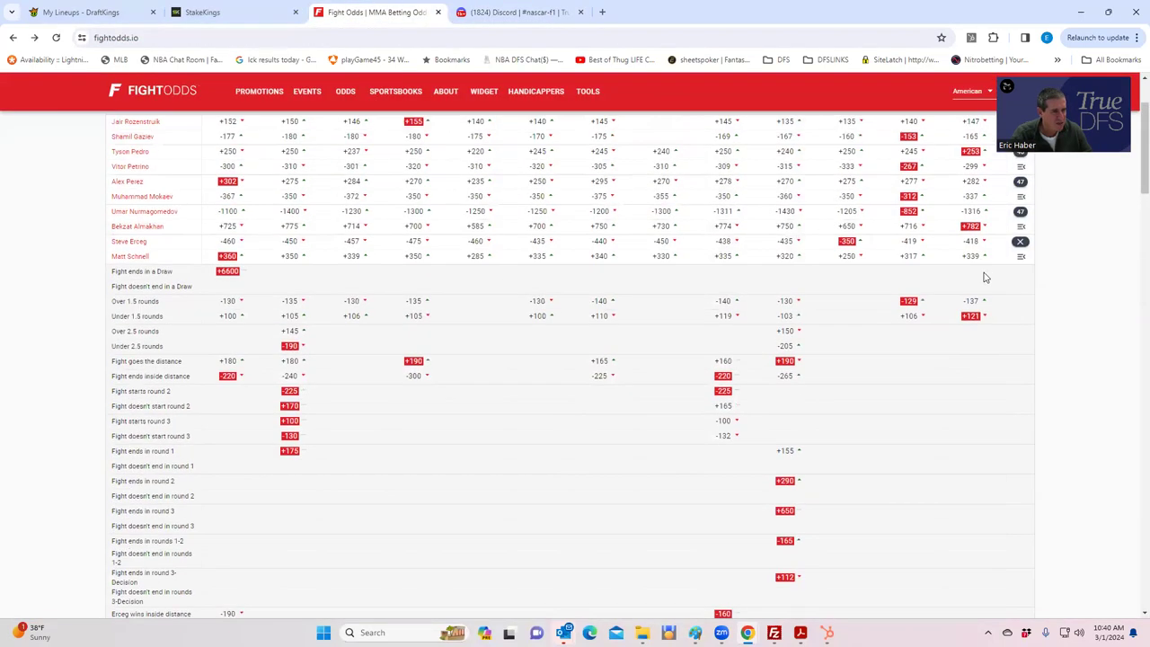
click(1020, 241)
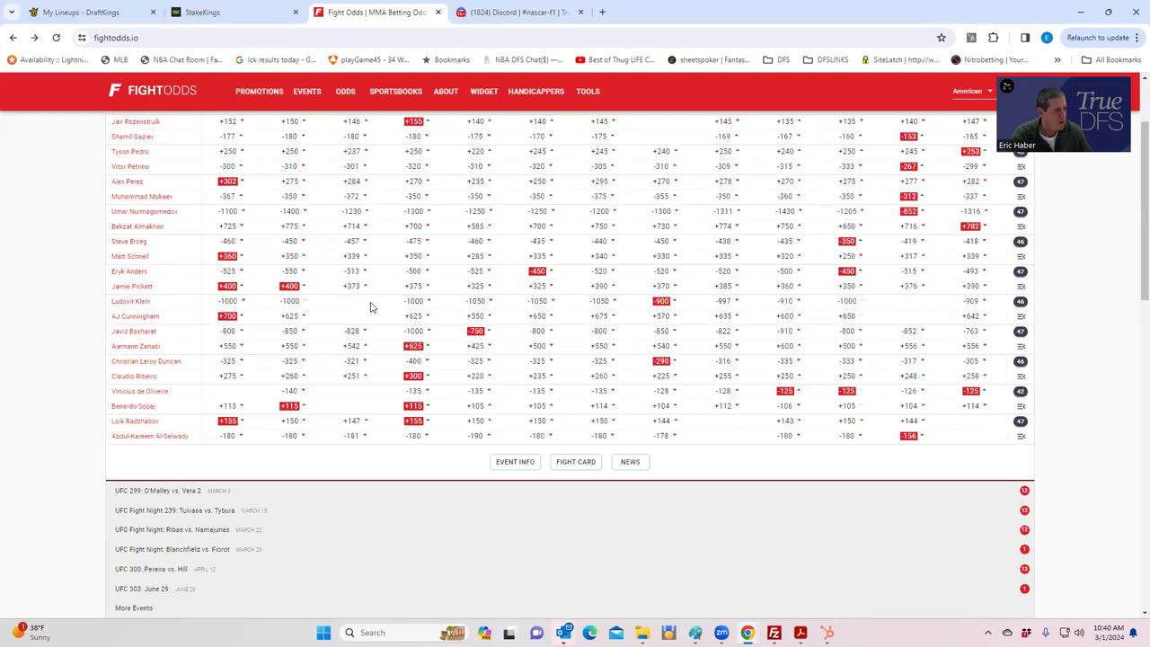
Expand the Umar Nurmagomedov vs. Bekzat Almakhan prop odds and examine the inside-distance, method and round odds.
click(1020, 213)
scroll(291, 464, down, 3)
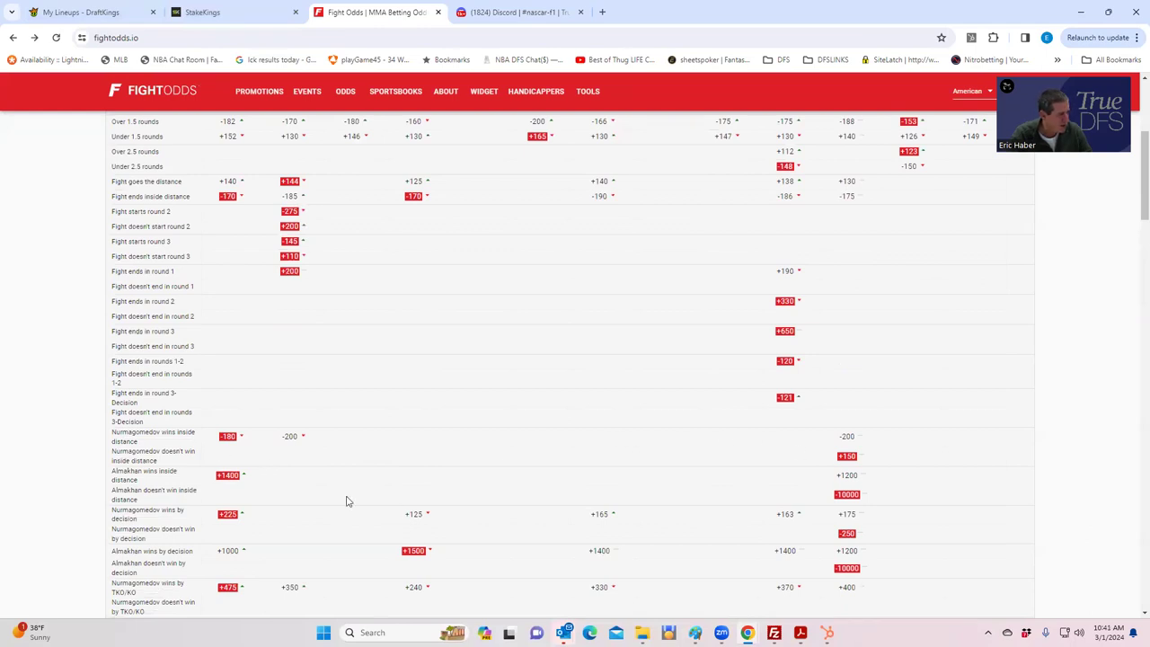
scroll(494, 519, down, 3)
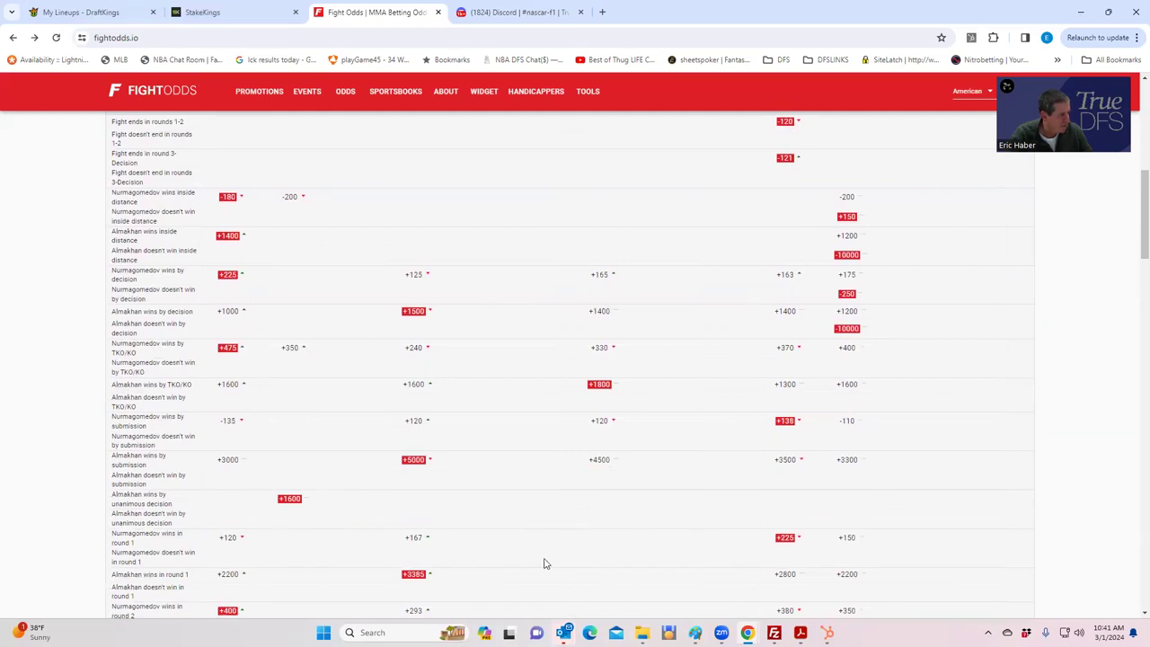
Collapse the Nurmagomedov vs. Almakhan prop odds, and examine the Christian Leroy Duncan vs. Claudio Ribeiro round, distance and inside-distance props before collapsing them.
scroll(770, 552, up, 10)
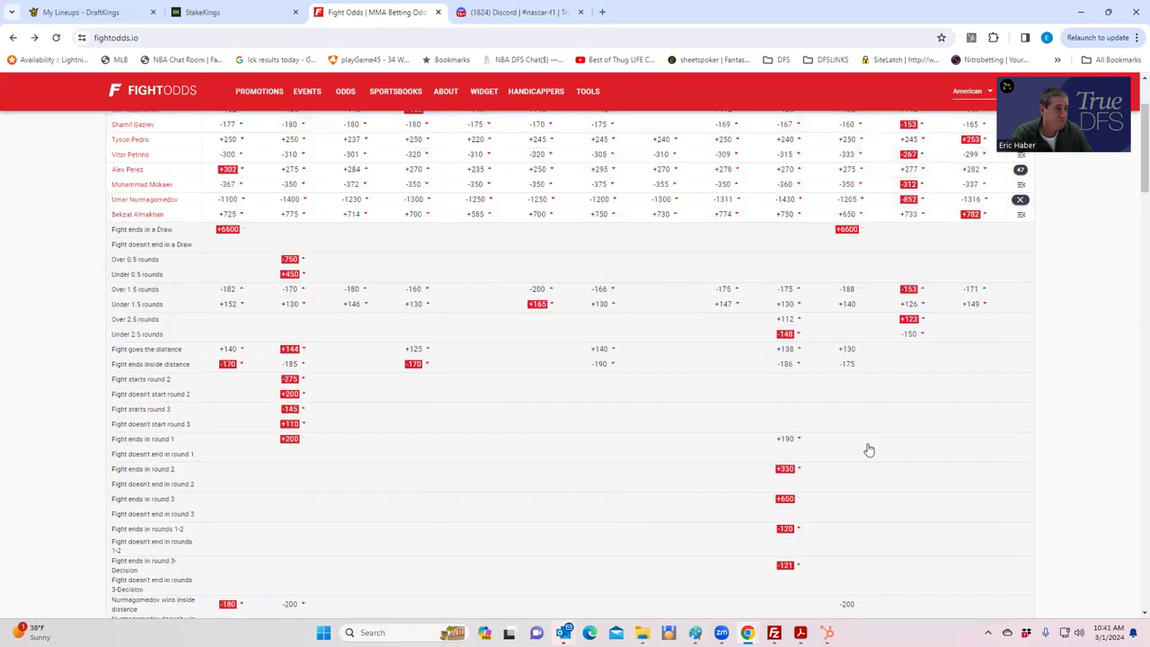
click(1020, 332)
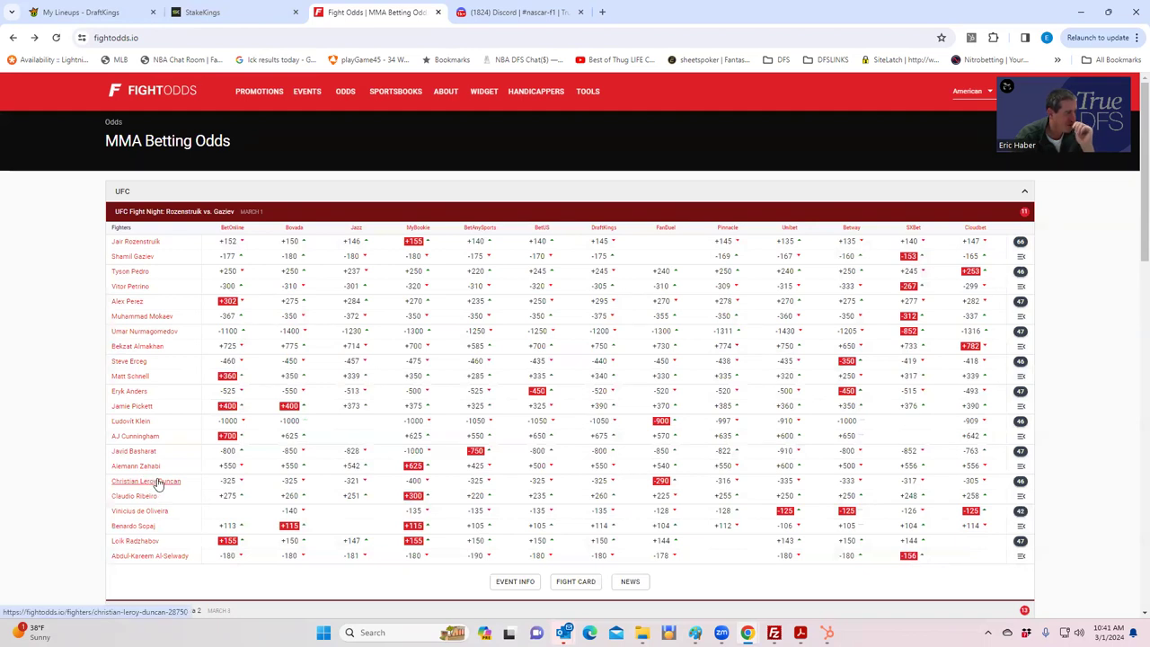
click(1020, 488)
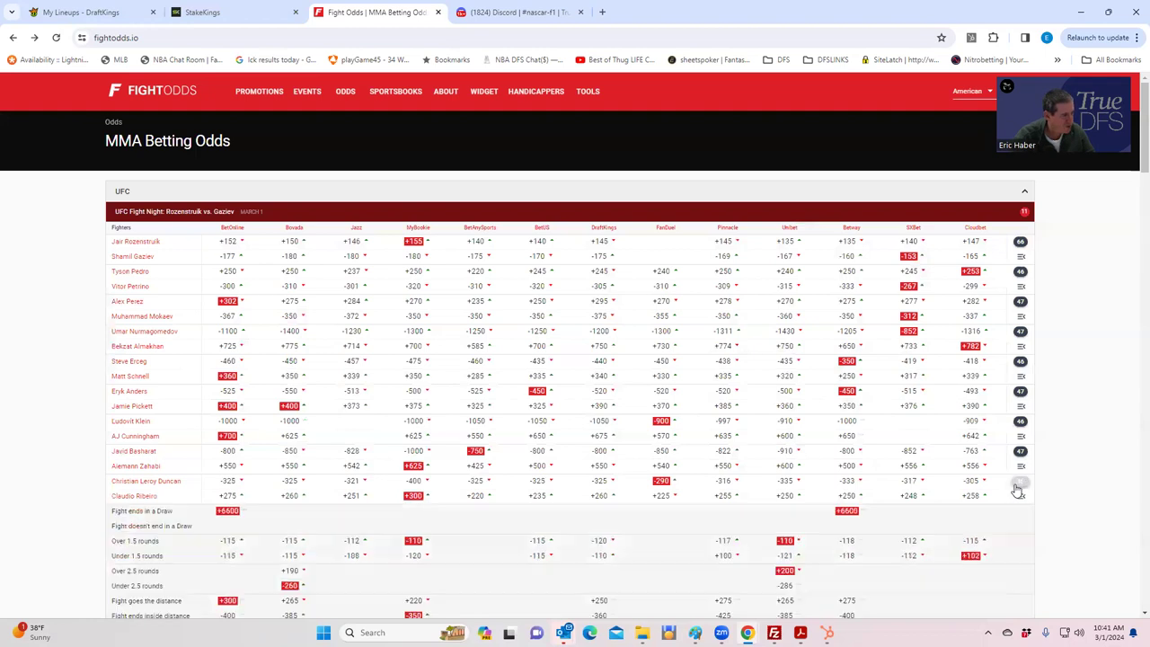
scroll(502, 550, down, 3)
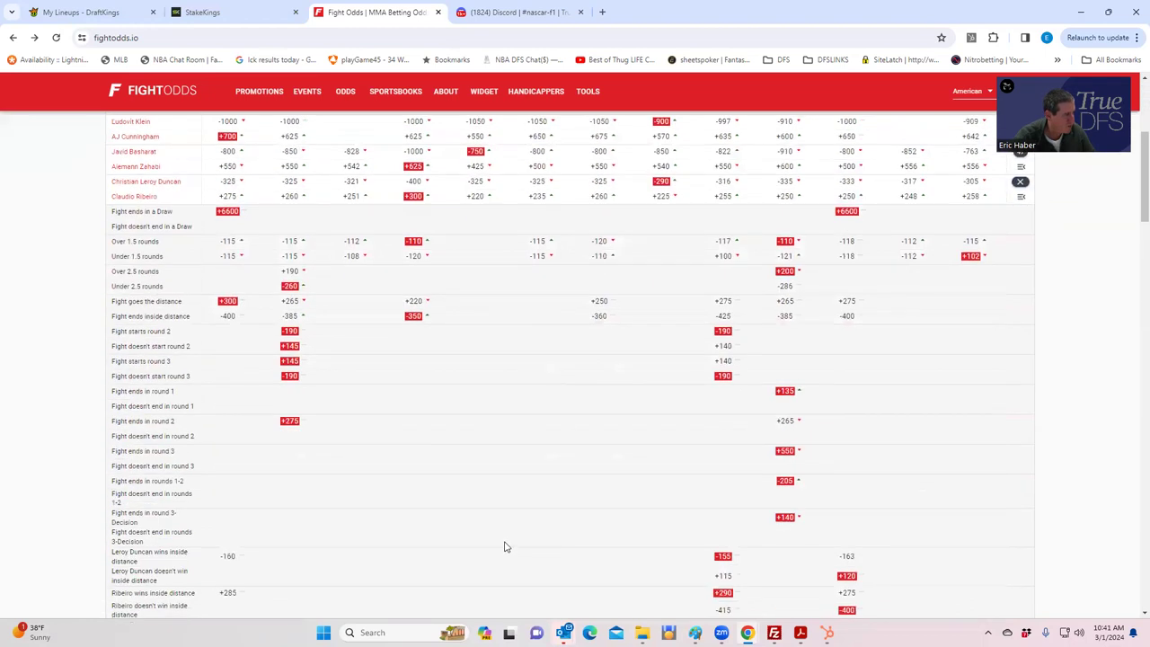
scroll(735, 566, up, 3)
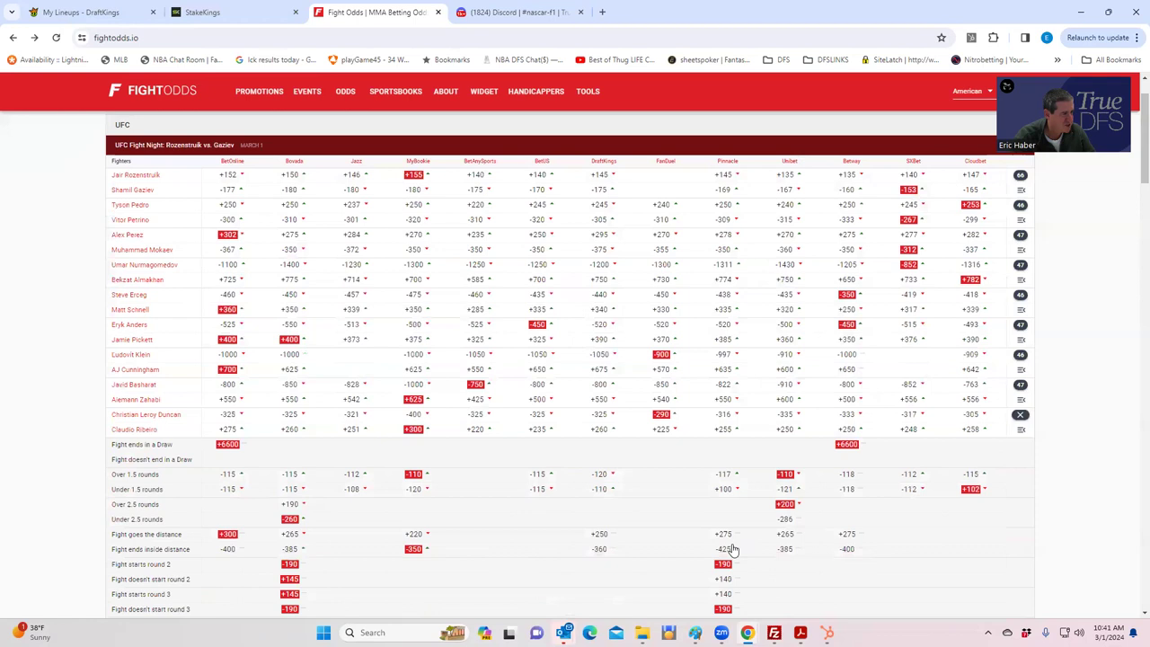
click(1019, 480)
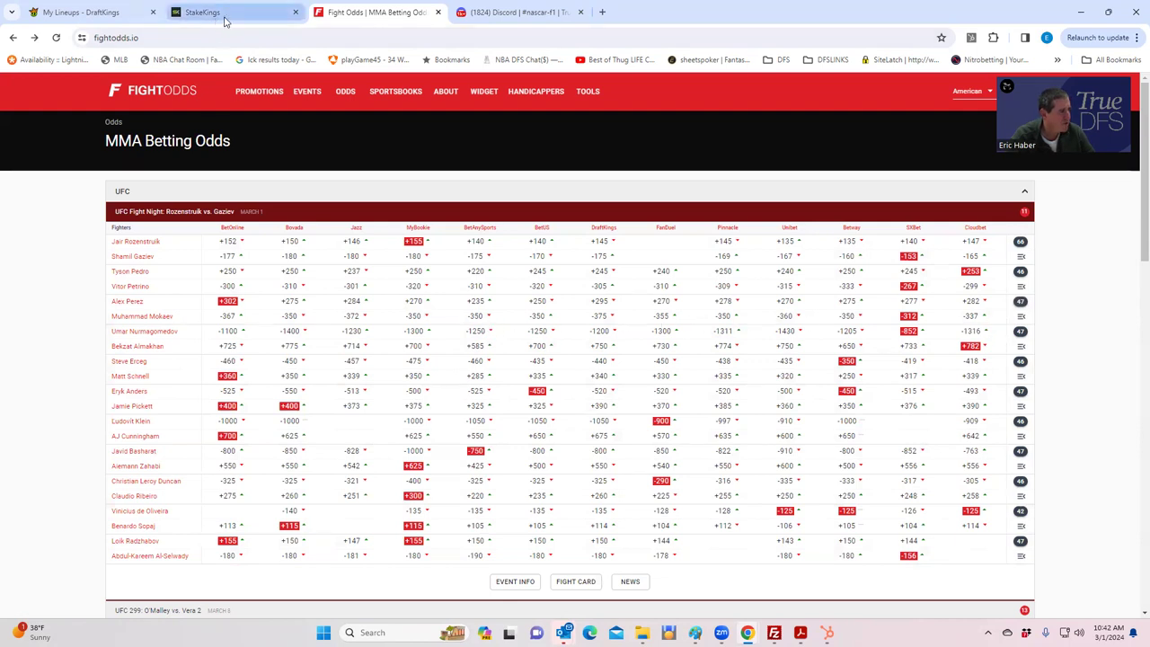
Check the fighter salaries in the DraftKings pool, then expand, examine and collapse the Alex Perez vs. Muhammad Mokaev prop odds on FightOdds.
click(85, 13)
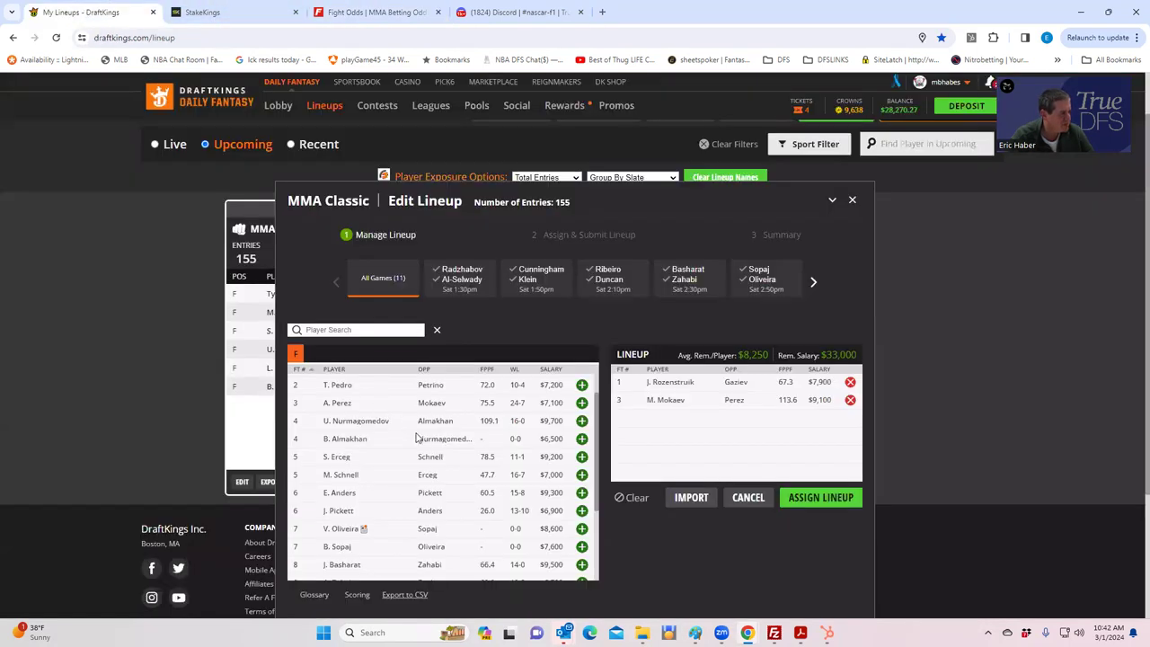
scroll(490, 484, up, 1)
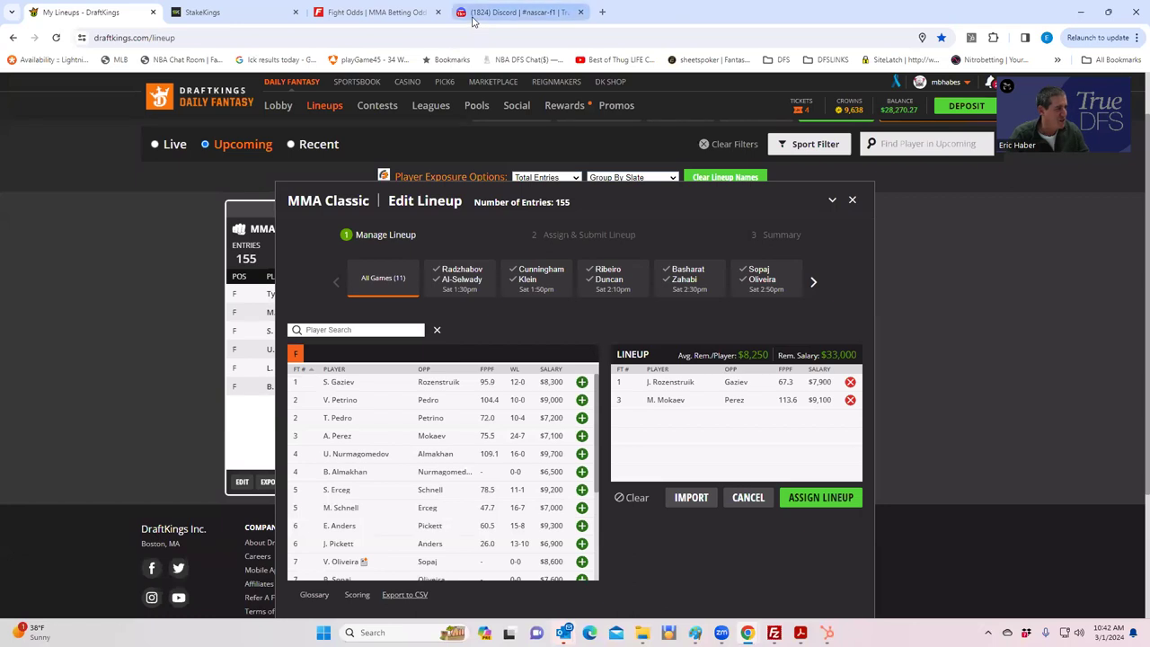
click(371, 14)
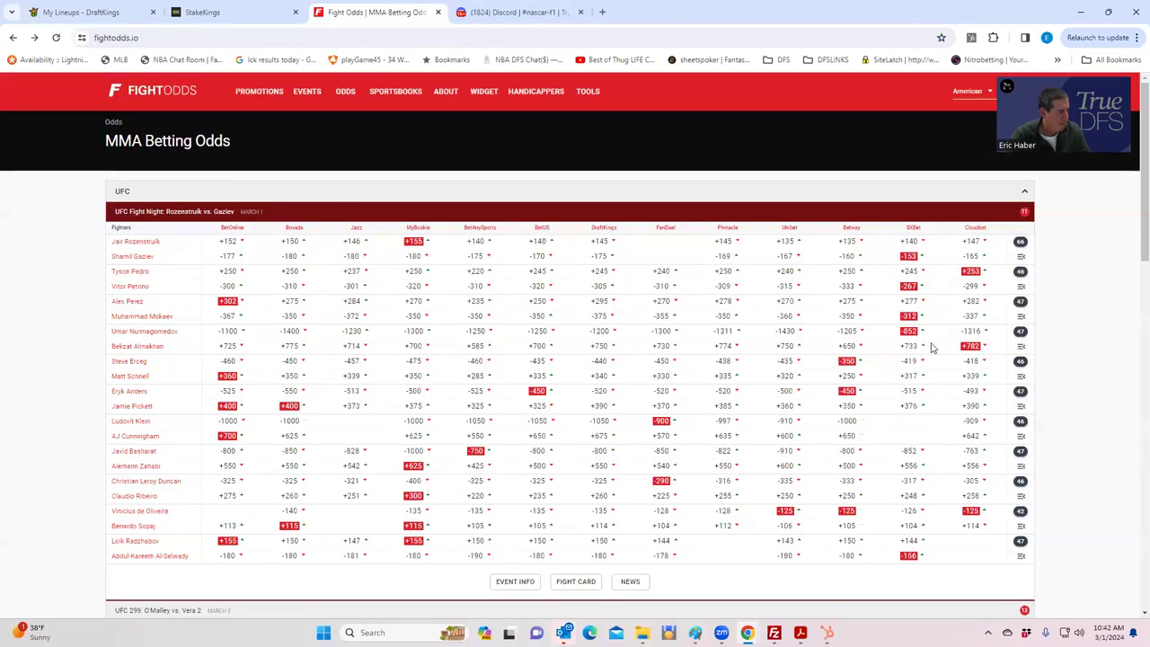
click(1021, 302)
scroll(389, 431, down, 3)
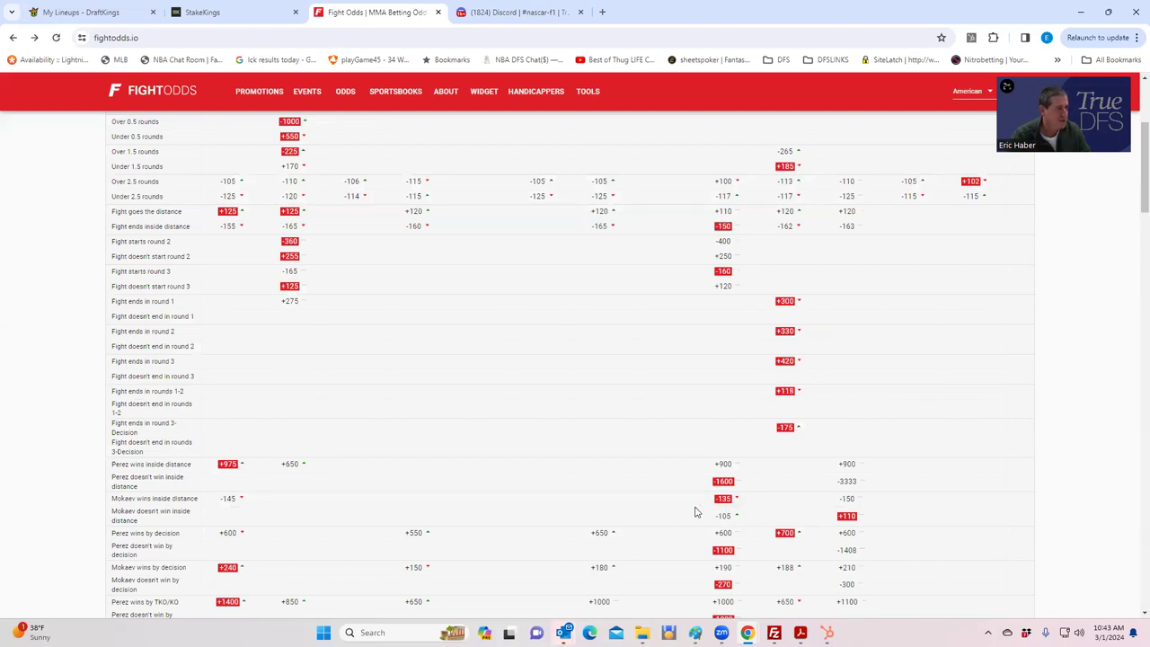
scroll(694, 512, up, 2)
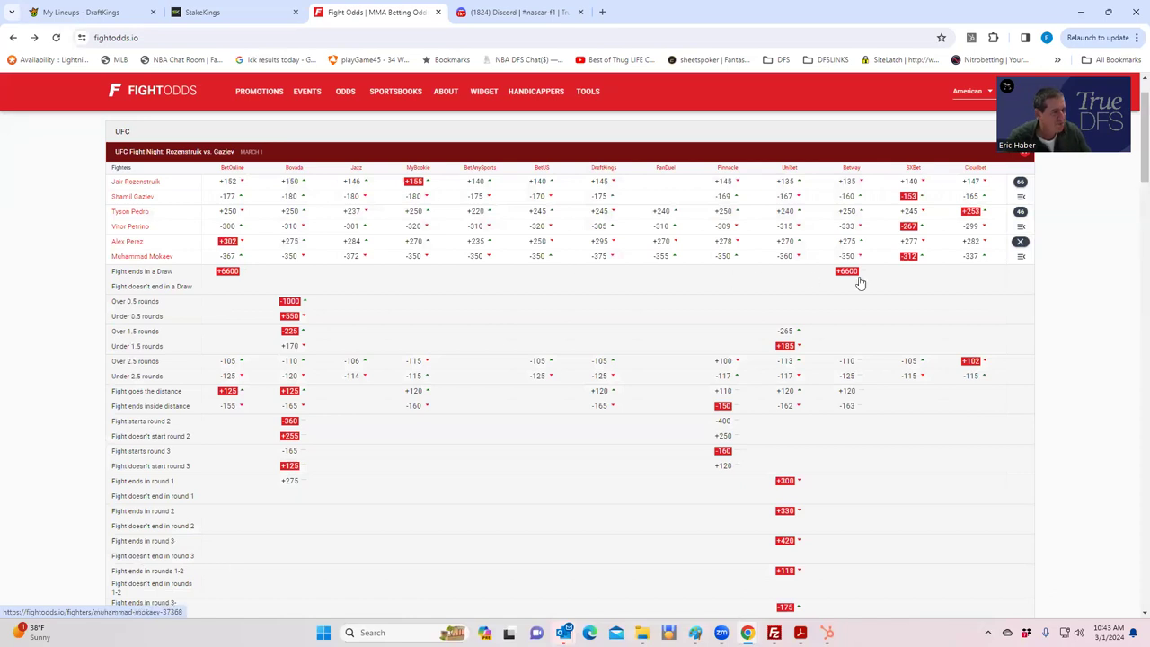
click(1020, 241)
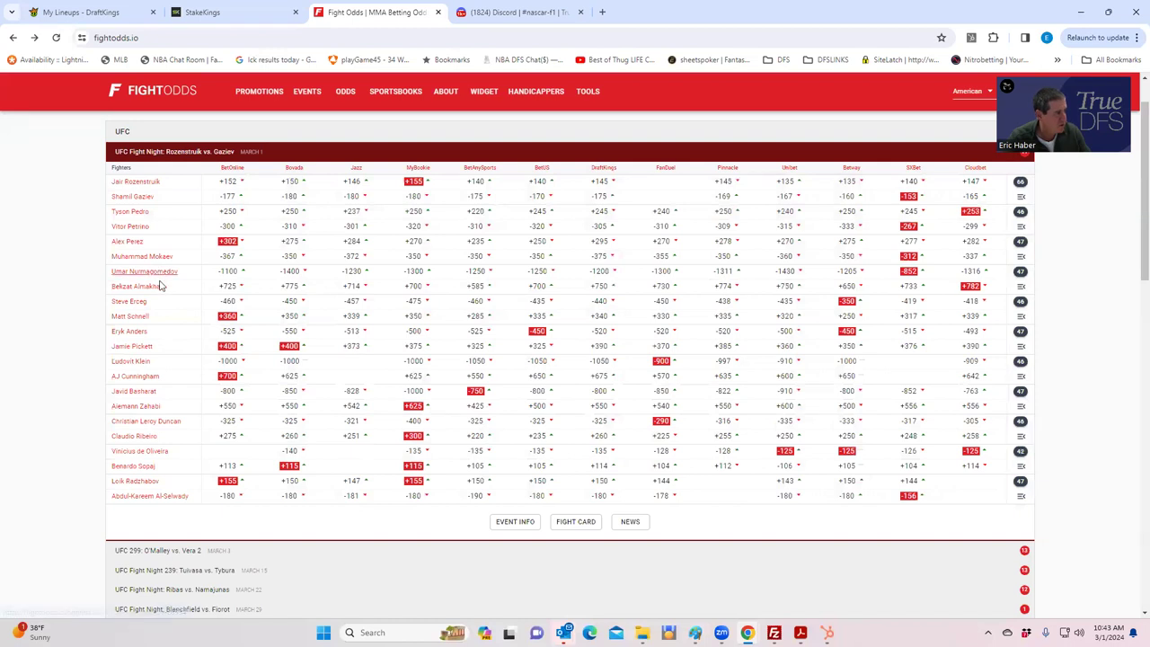
Expand the Tyson Pedro vs. Vitor Petrino prop odds to examine the rounds and distance lines.
scroll(144, 283, up, 1)
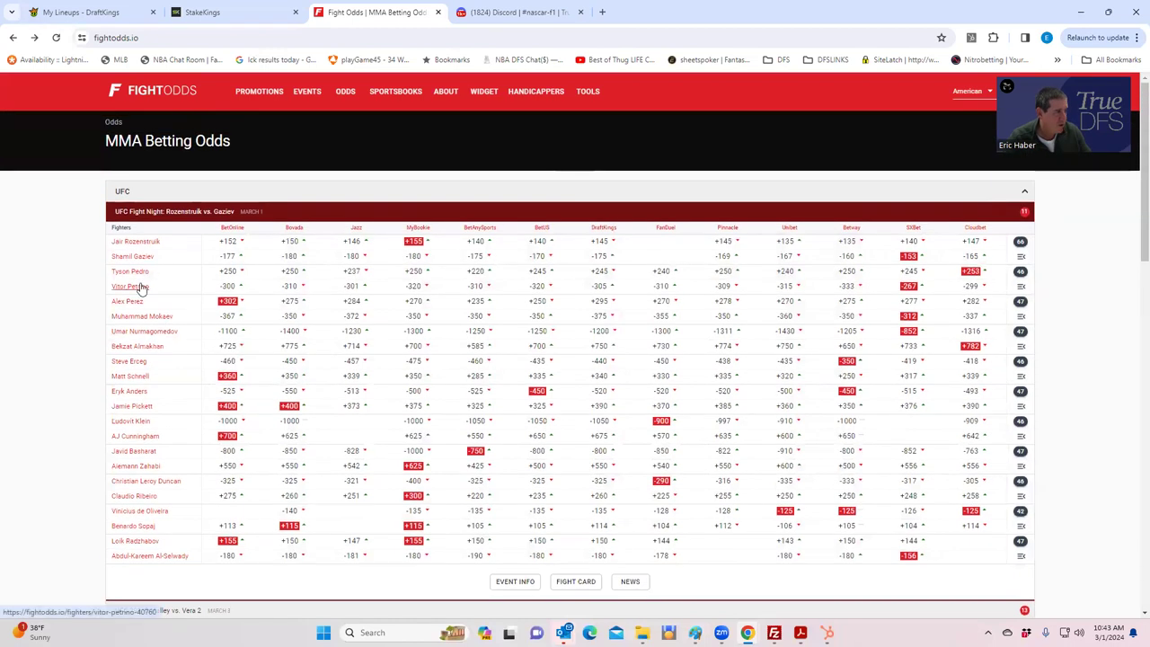
click(1021, 271)
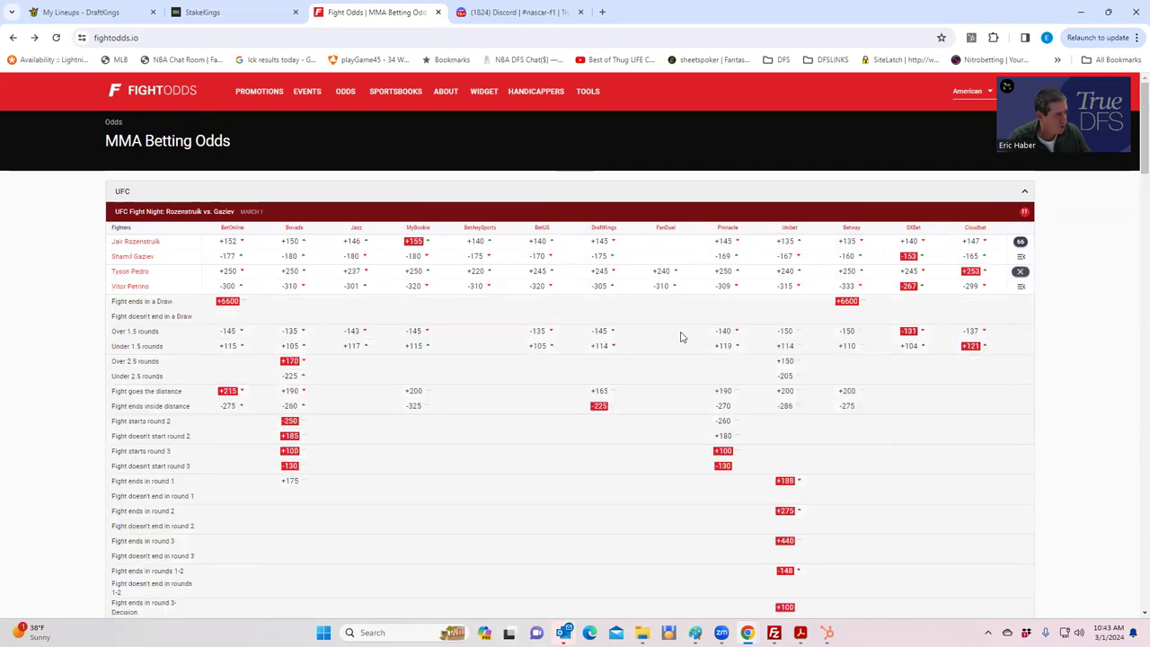